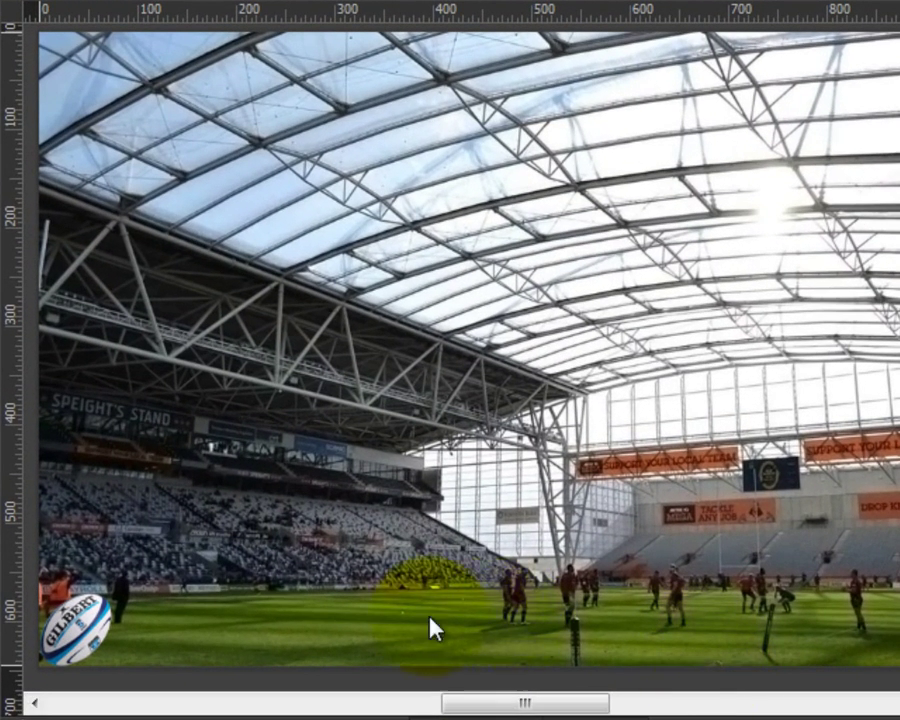
Open the spinningRugbyBall symbol on the stage to edit its timeline.
double_click(77, 628)
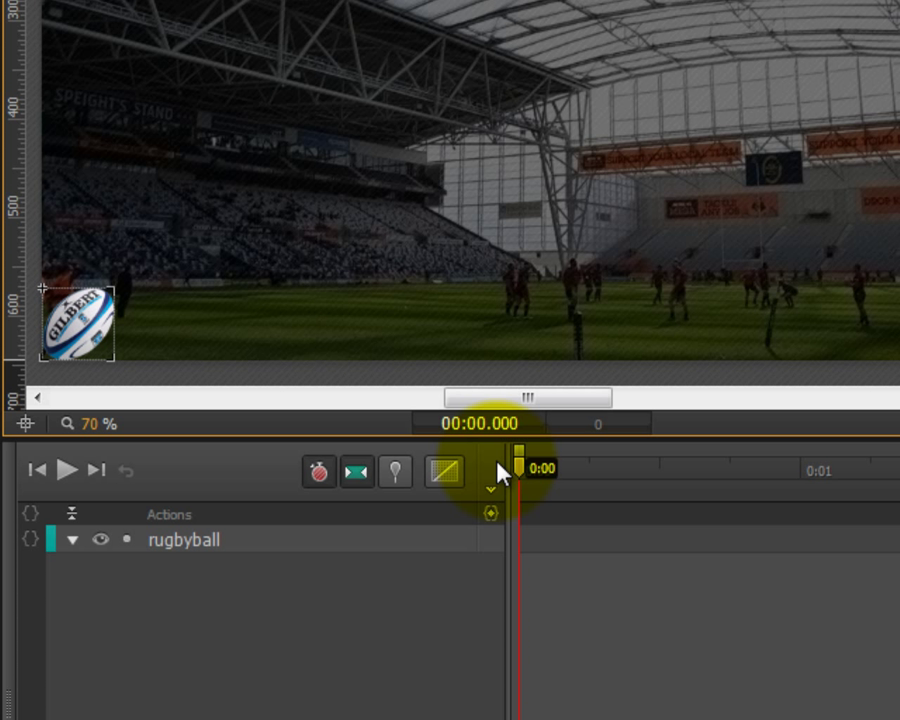
click(397, 476)
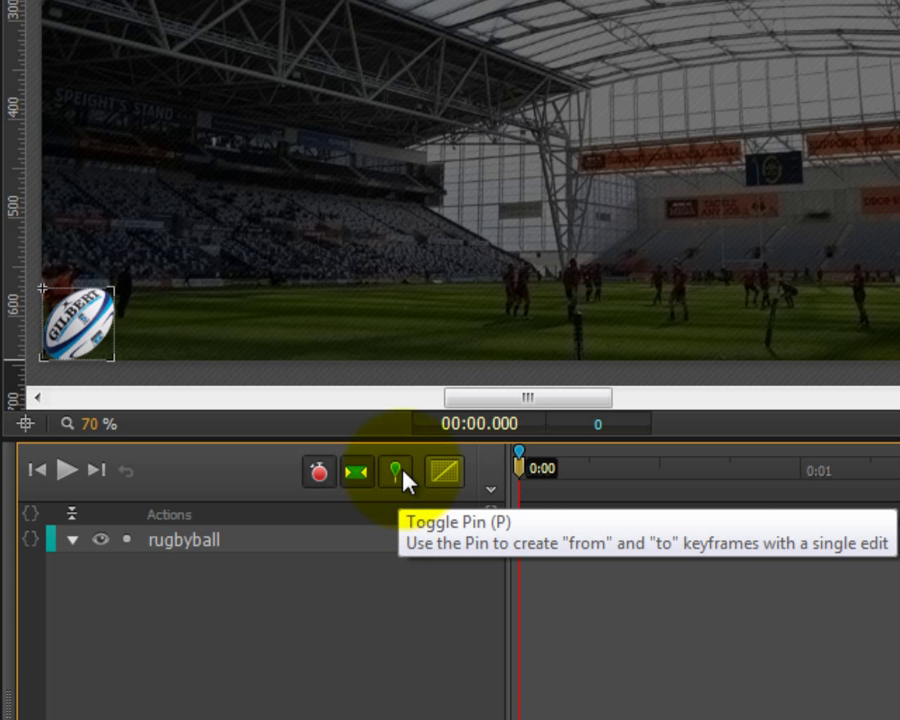
click(517, 468)
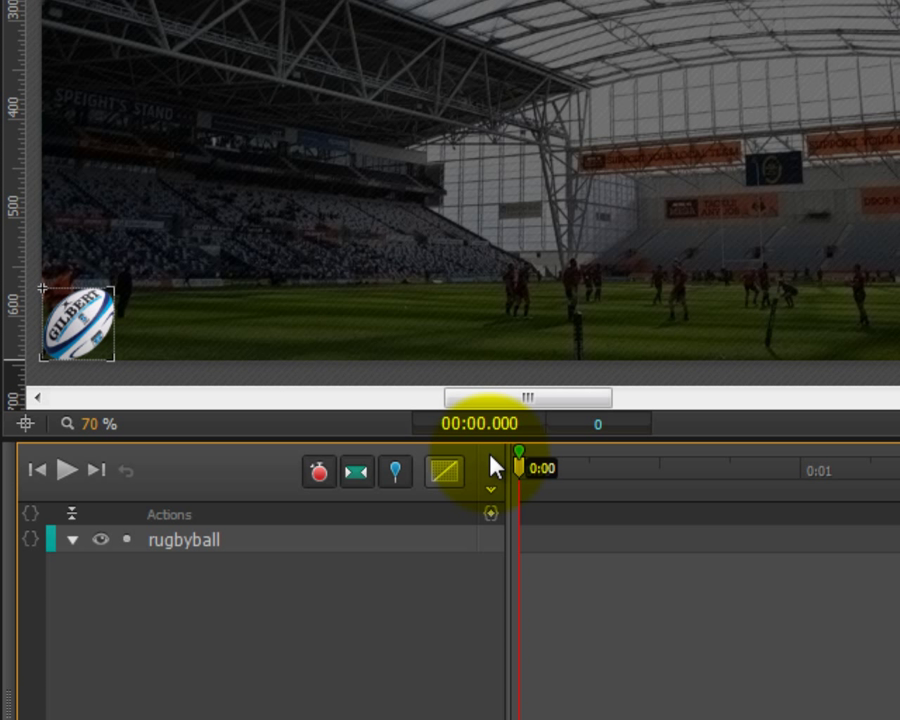
click(414, 414)
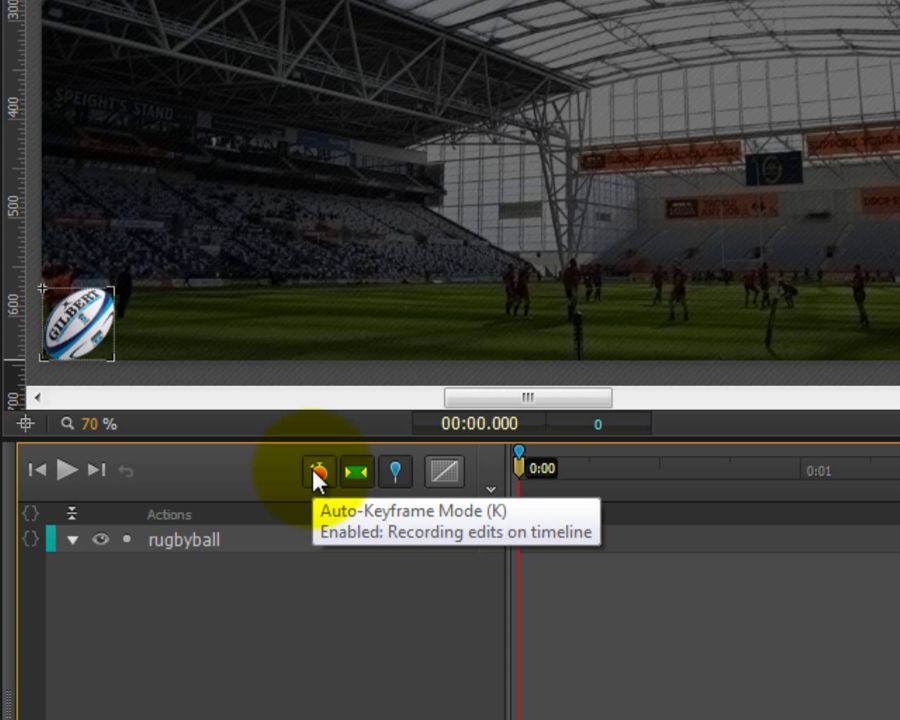
click(391, 470)
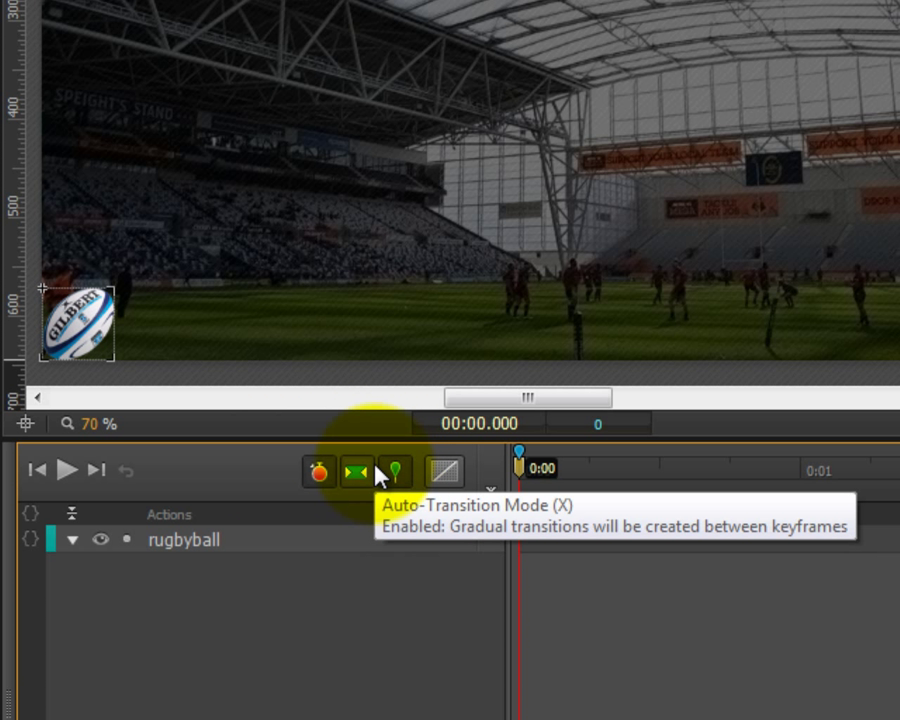
click(374, 470)
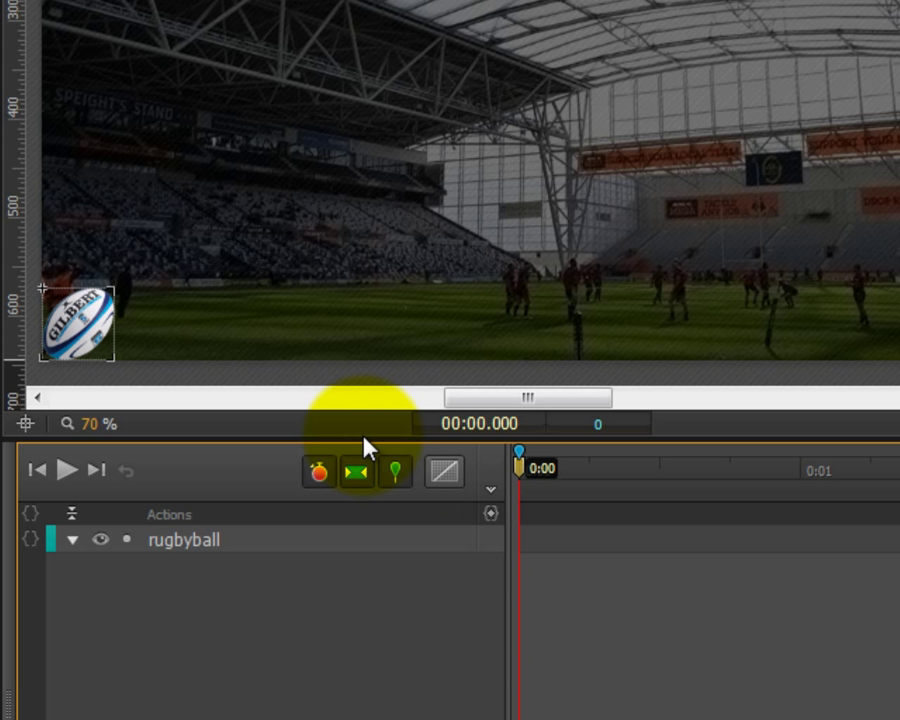
Move the playhead to 0:00.500, leaving the pin at 0:00, and select the rugby ball.
click(519, 472)
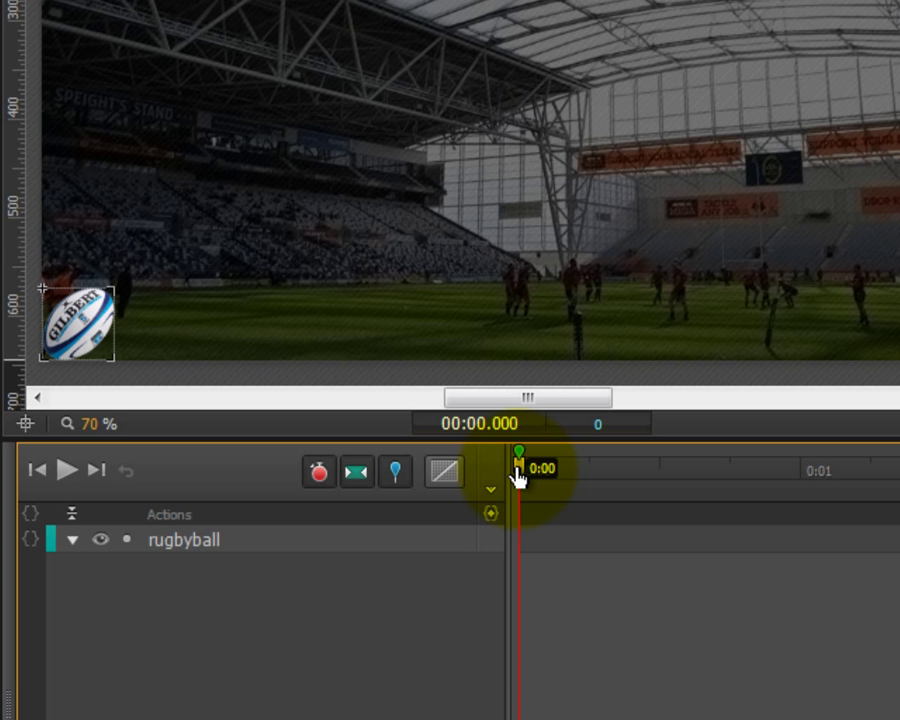
drag(519, 476, 652, 498)
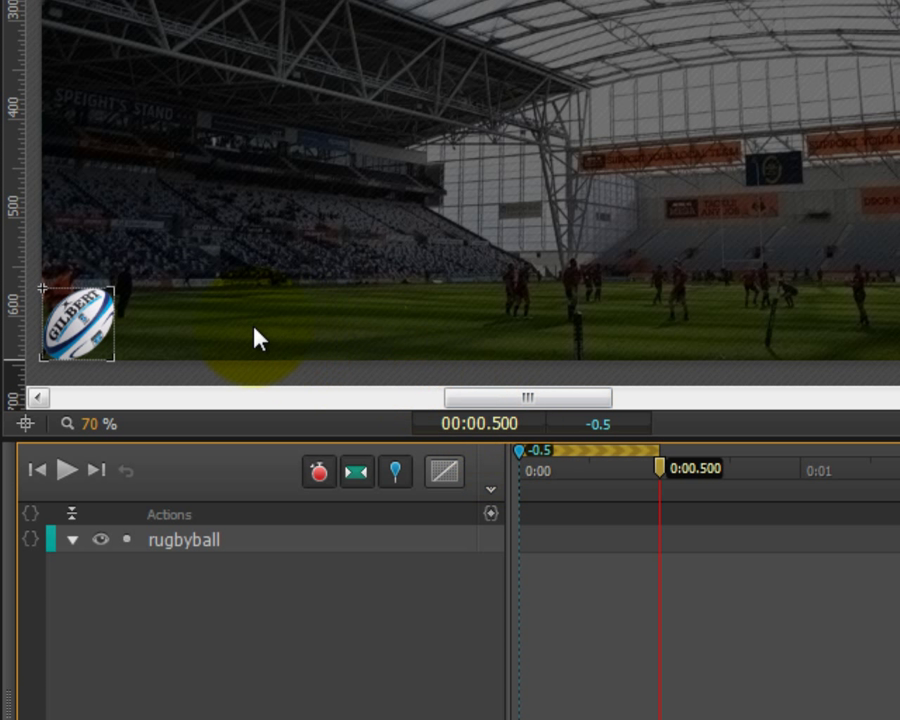
click(90, 313)
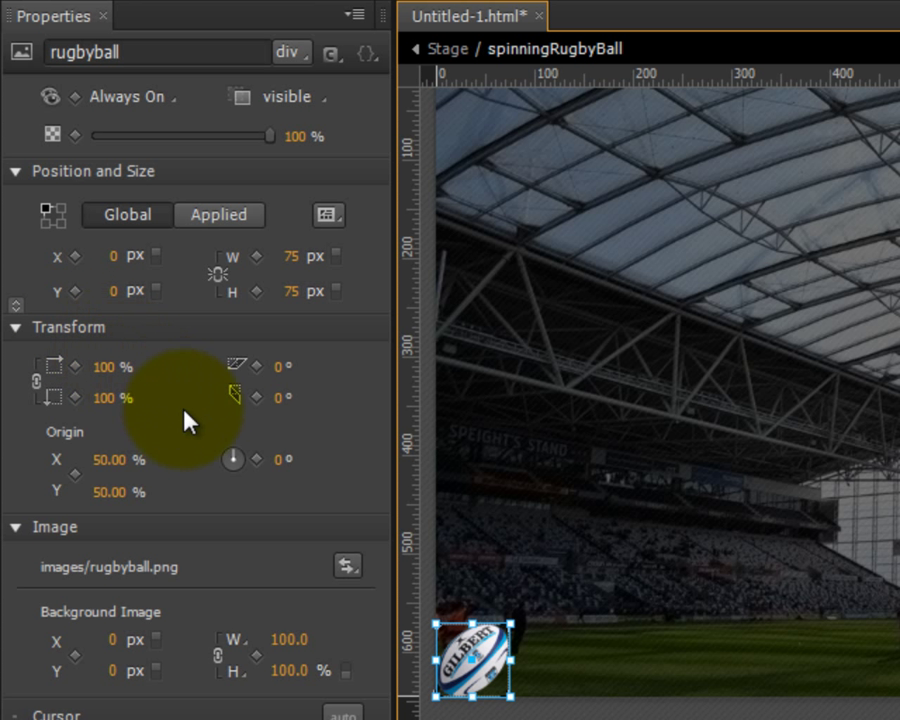
Set the rugby ball's Rotate to 180° at 0:00.500 and inspect the new rotation keyframes.
click(276, 461)
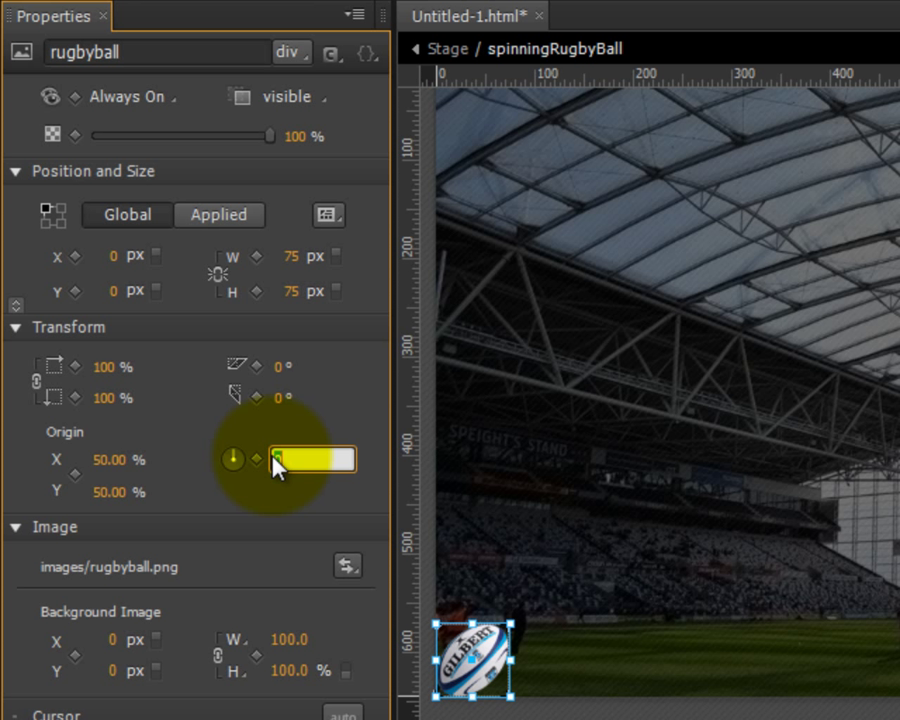
key(Return)
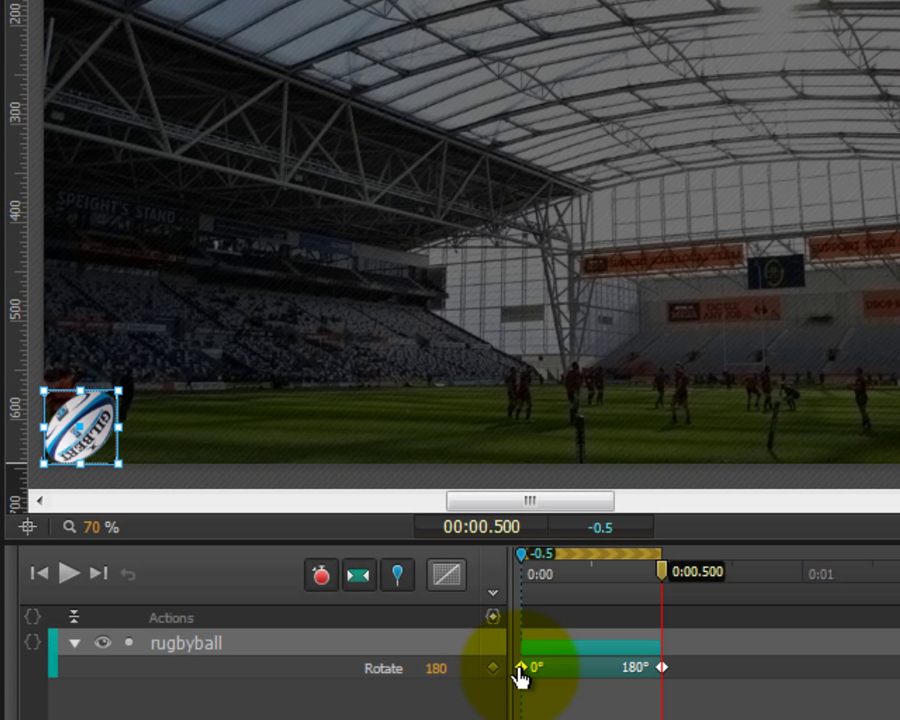
click(580, 676)
click(662, 670)
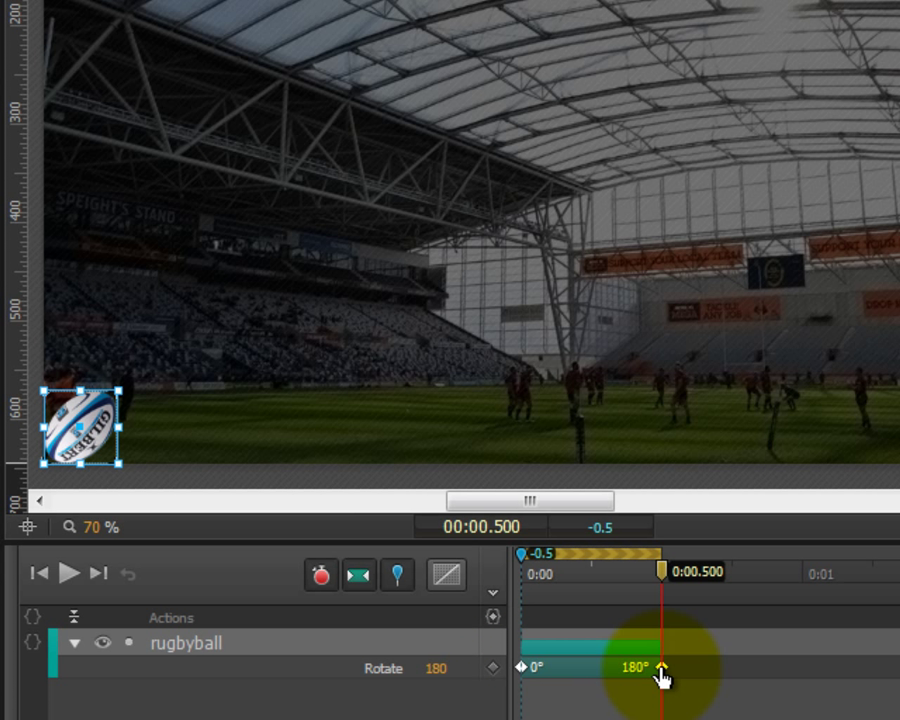
click(610, 556)
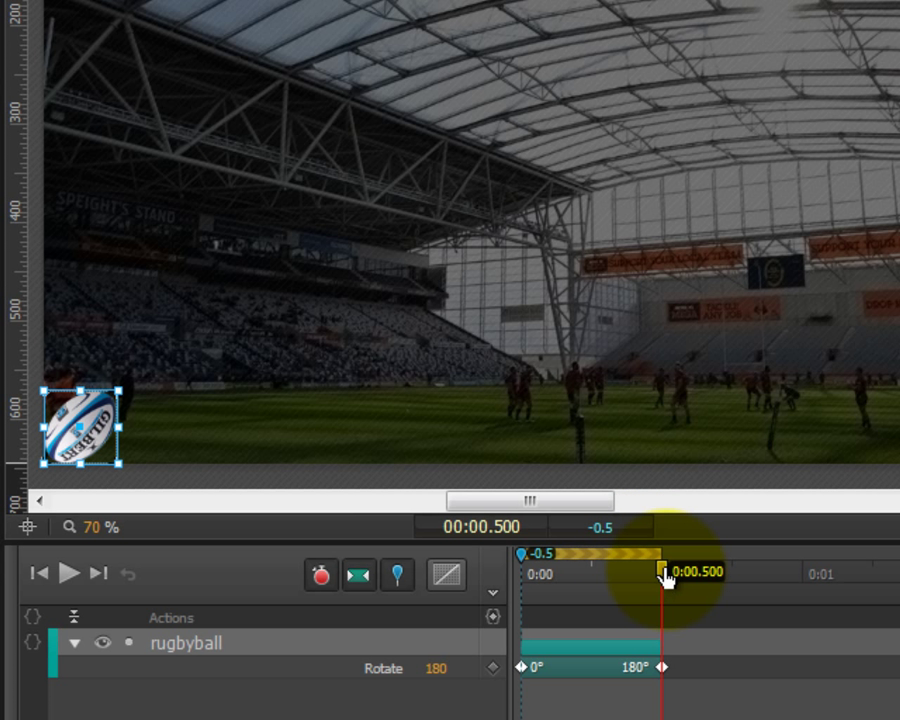
At 0:01 set the ball's Rotate to 360°, then inspect the 180° and 360° keyframes.
drag(665, 575, 797, 590)
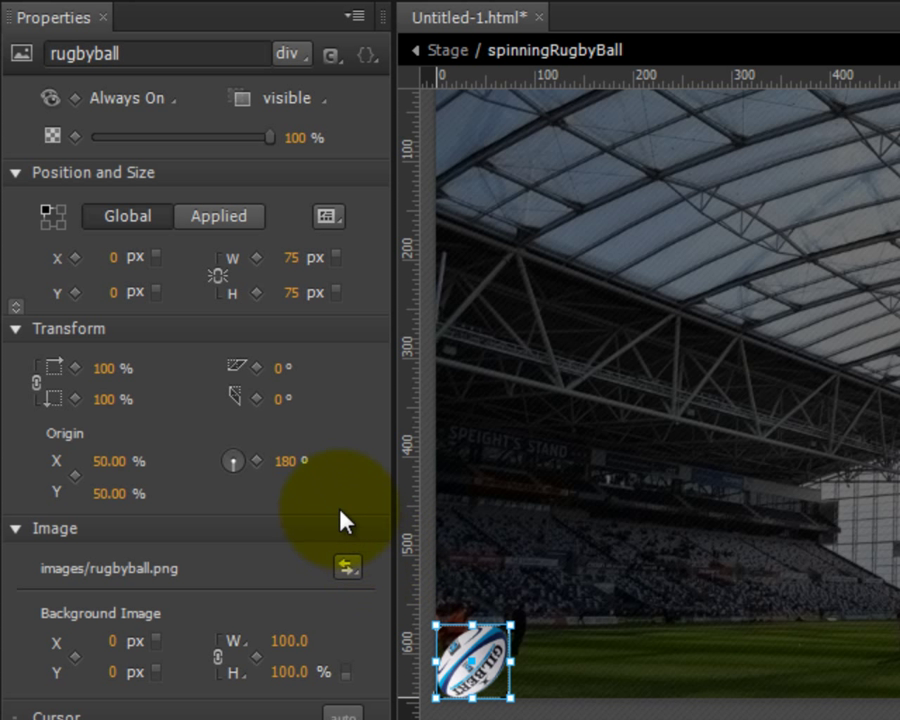
click(287, 463)
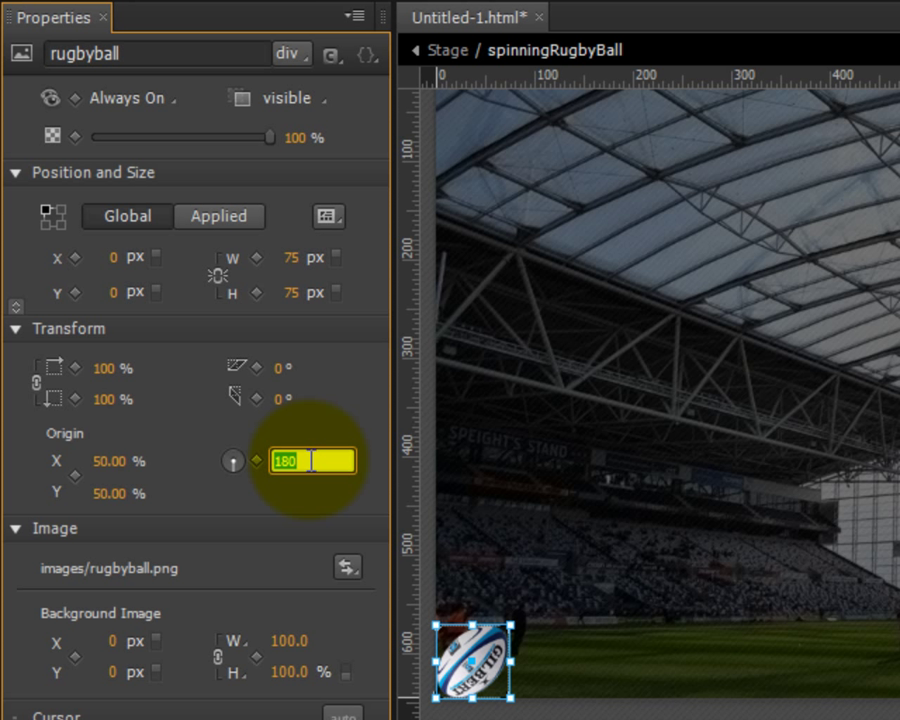
text(360)
key(Return)
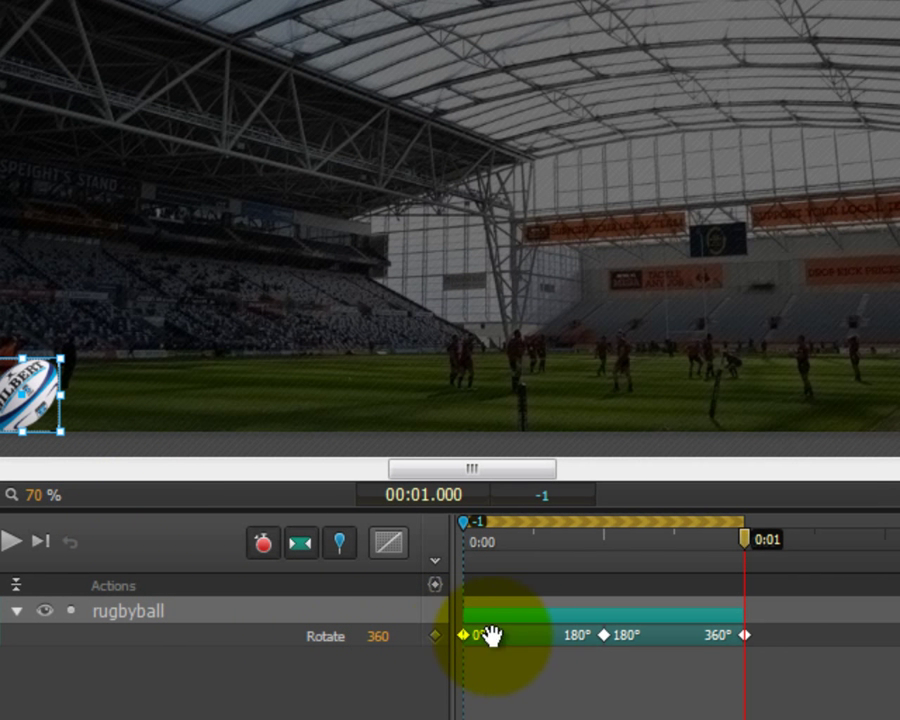
click(601, 637)
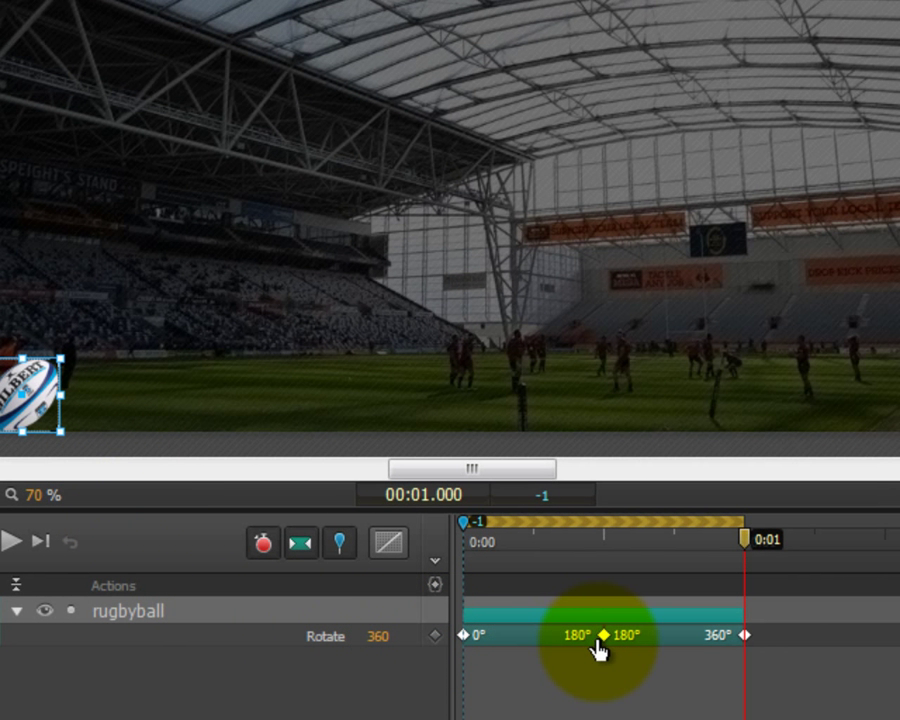
click(736, 636)
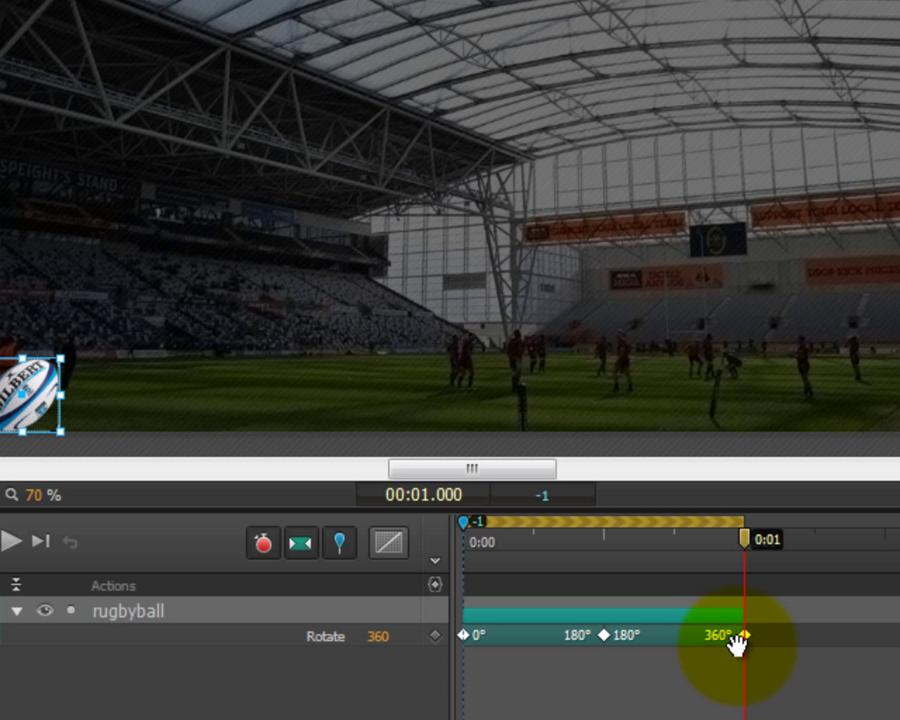
click(750, 598)
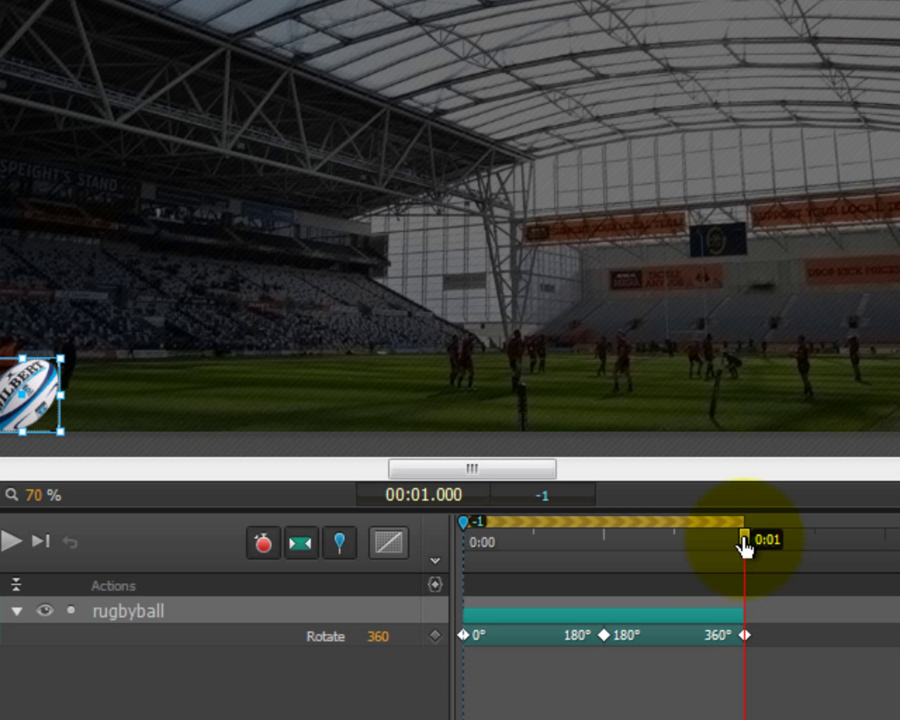
At 0:01.500 set the rugby ball's Rotate to 540°.
drag(745, 545, 884, 560)
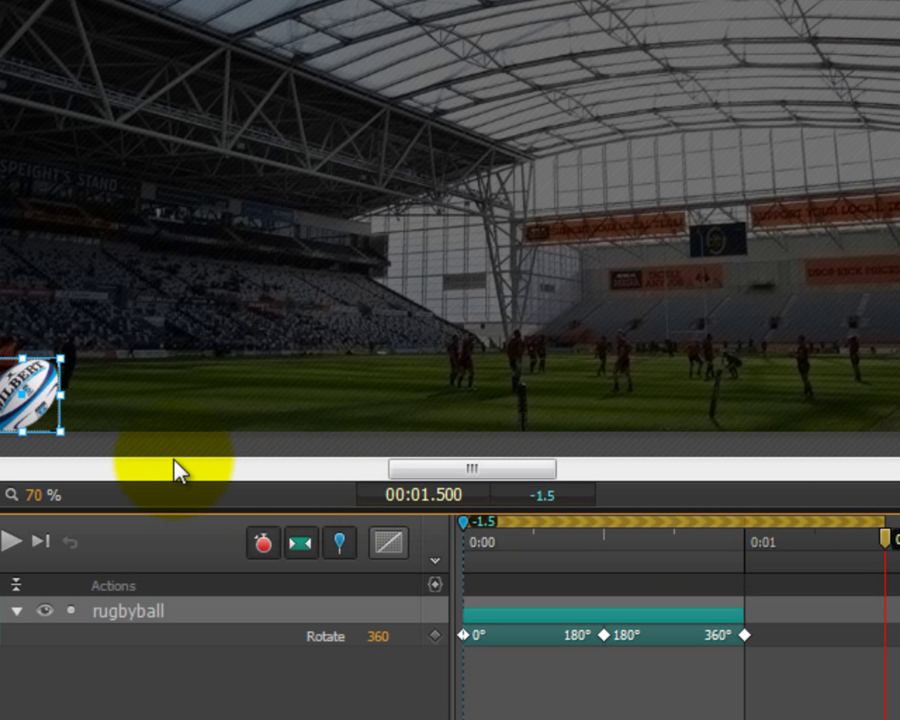
click(24, 400)
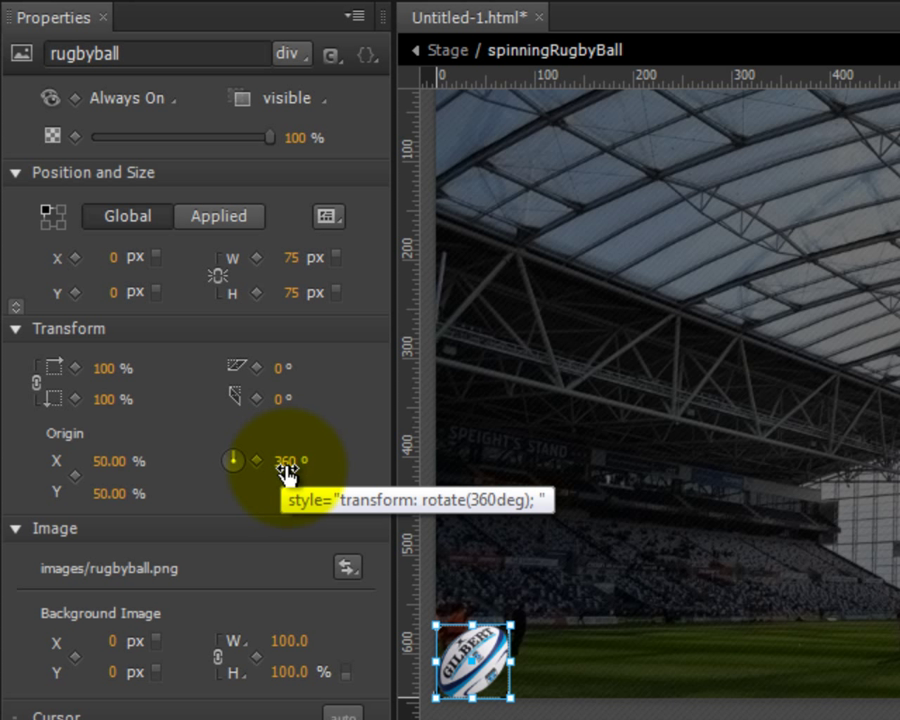
click(286, 462)
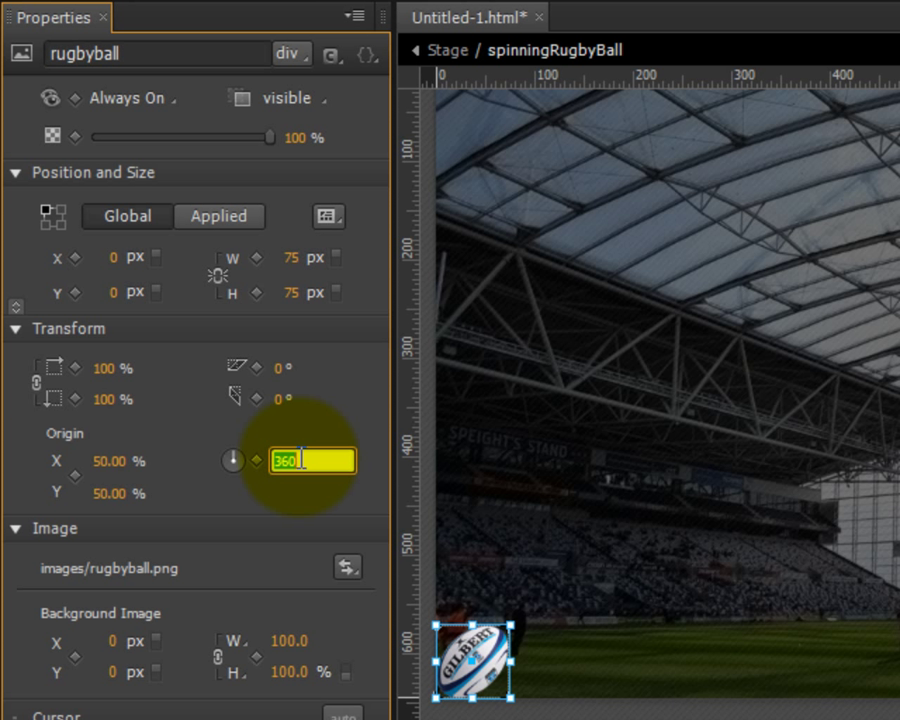
text(540)
key(Return)
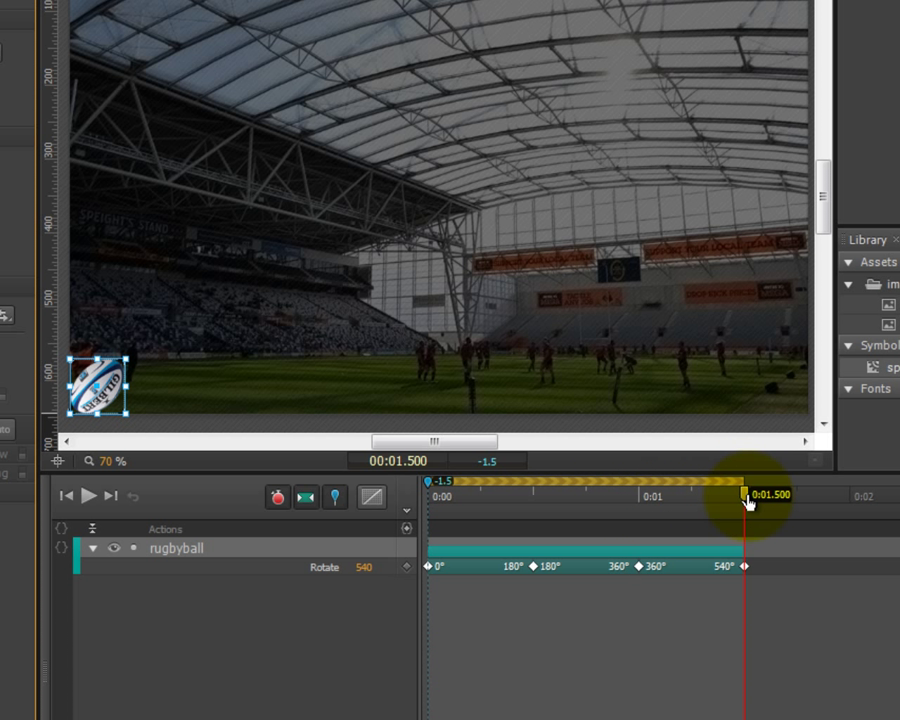
At 0:02 set the rugby ball's Rotate to 720°.
drag(747, 499, 845, 503)
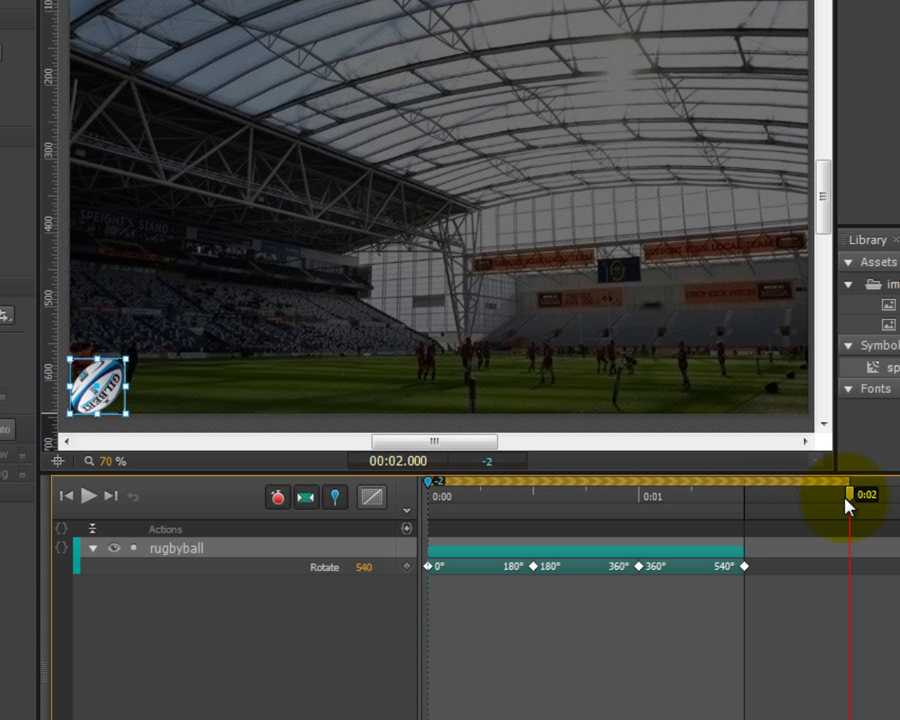
click(110, 372)
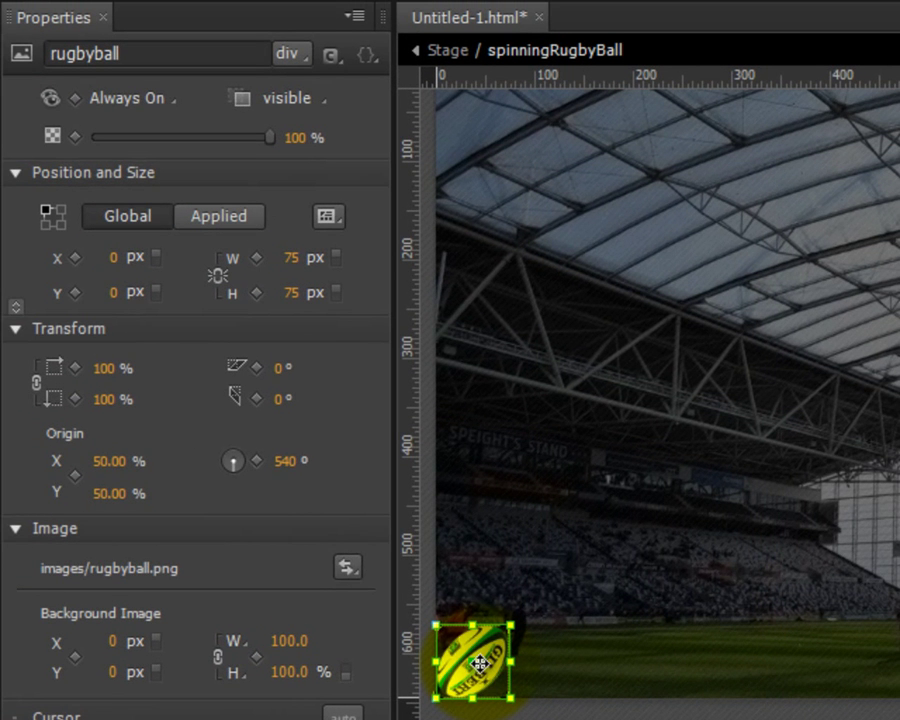
click(286, 464)
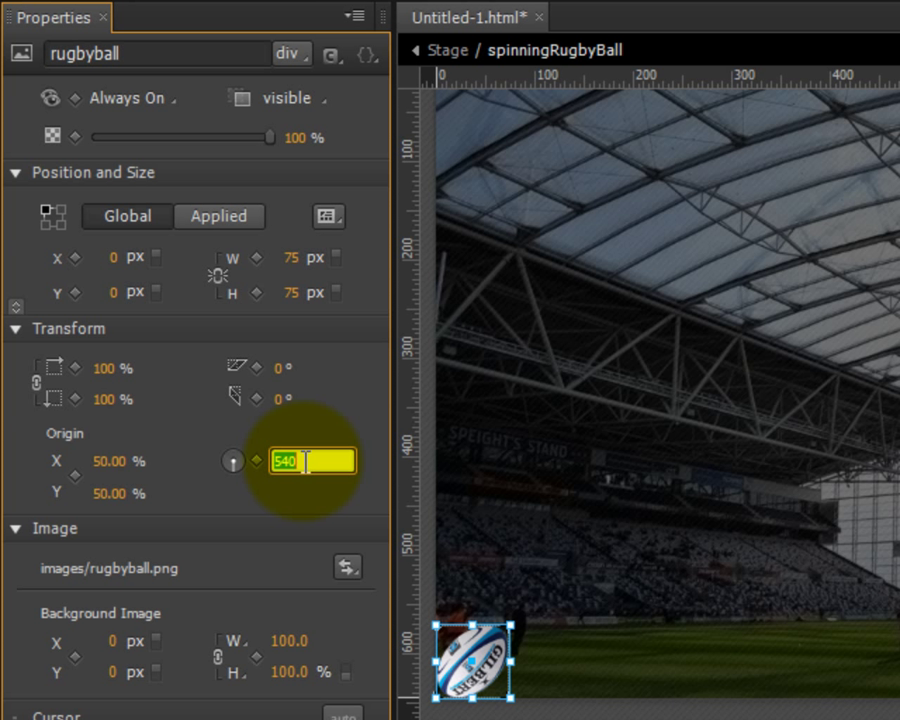
text(720)
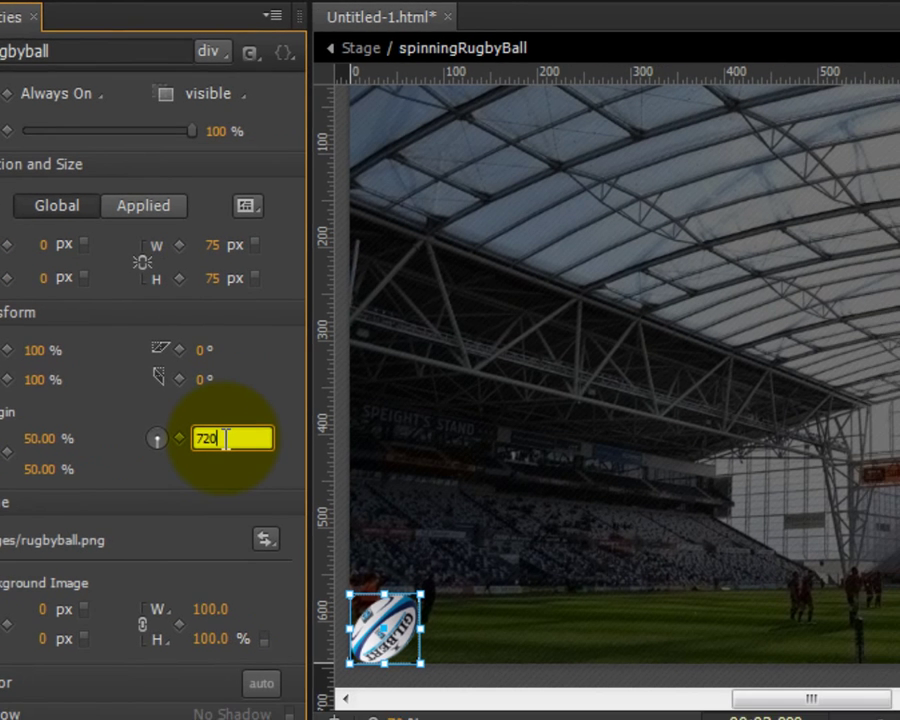
key(Return)
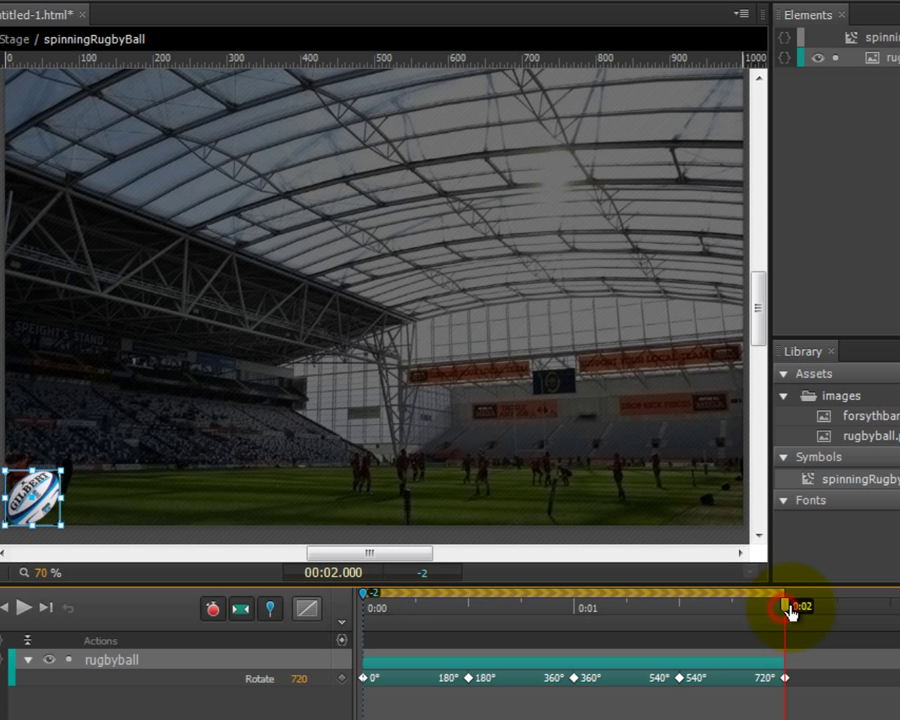
At 0:02.500 set the rugby ball's Rotate to 900°.
drag(790, 609, 884, 608)
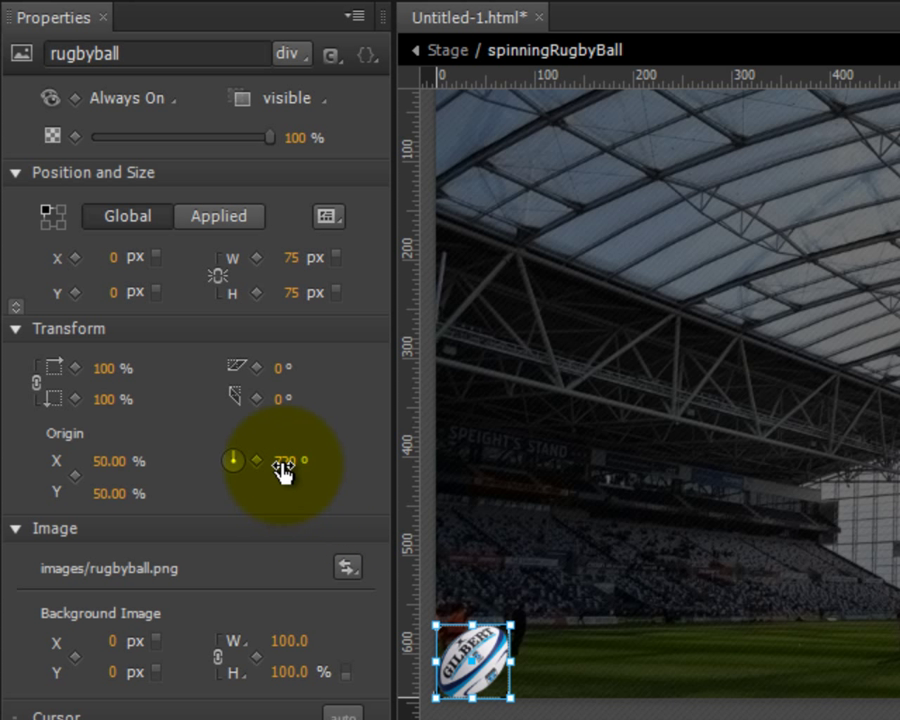
click(283, 465)
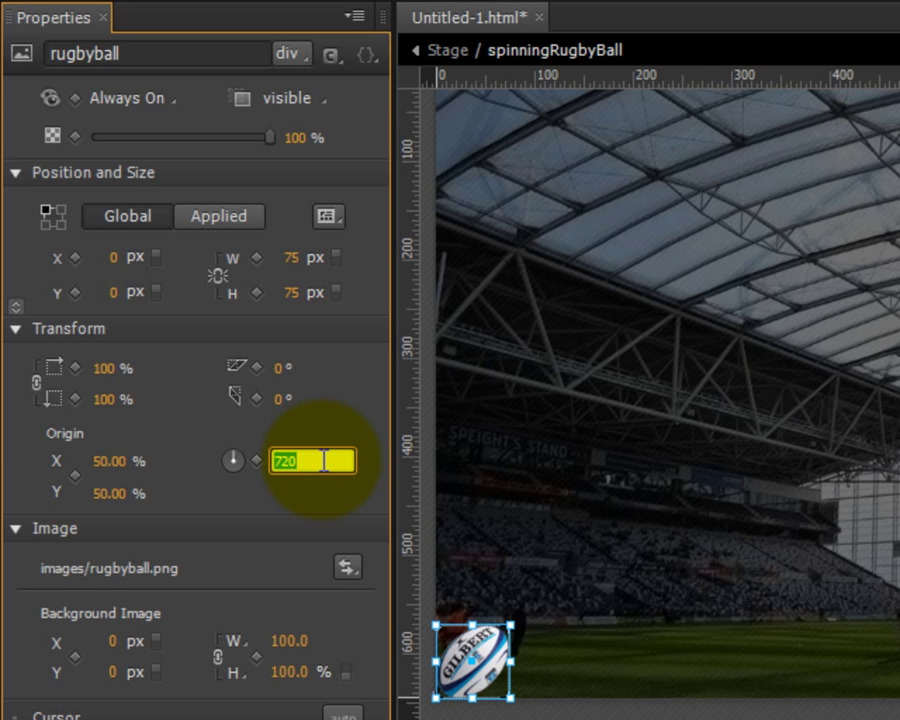
text(900)
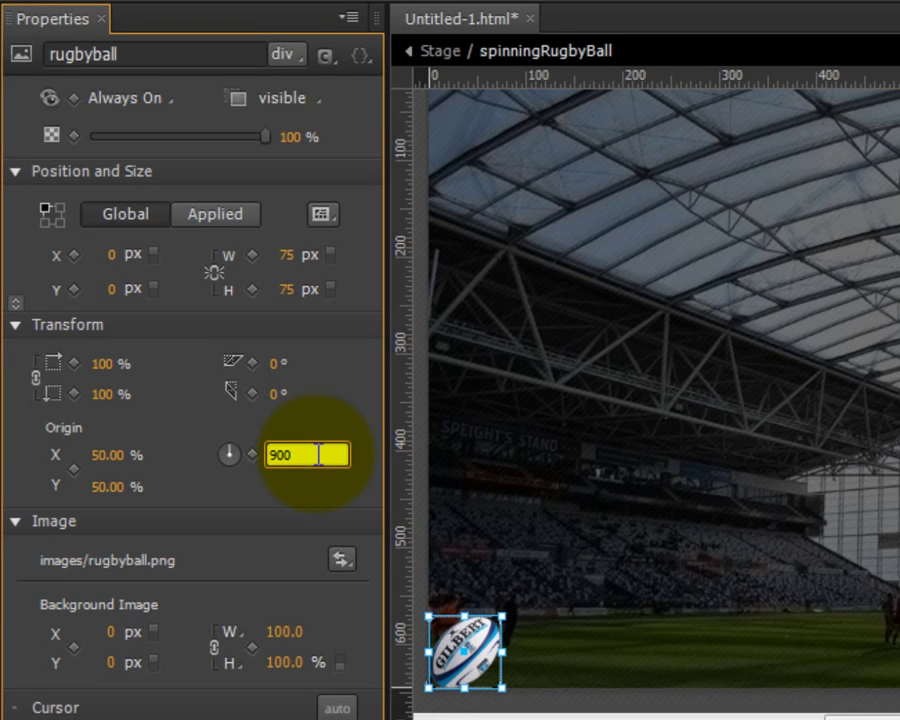
key(Return)
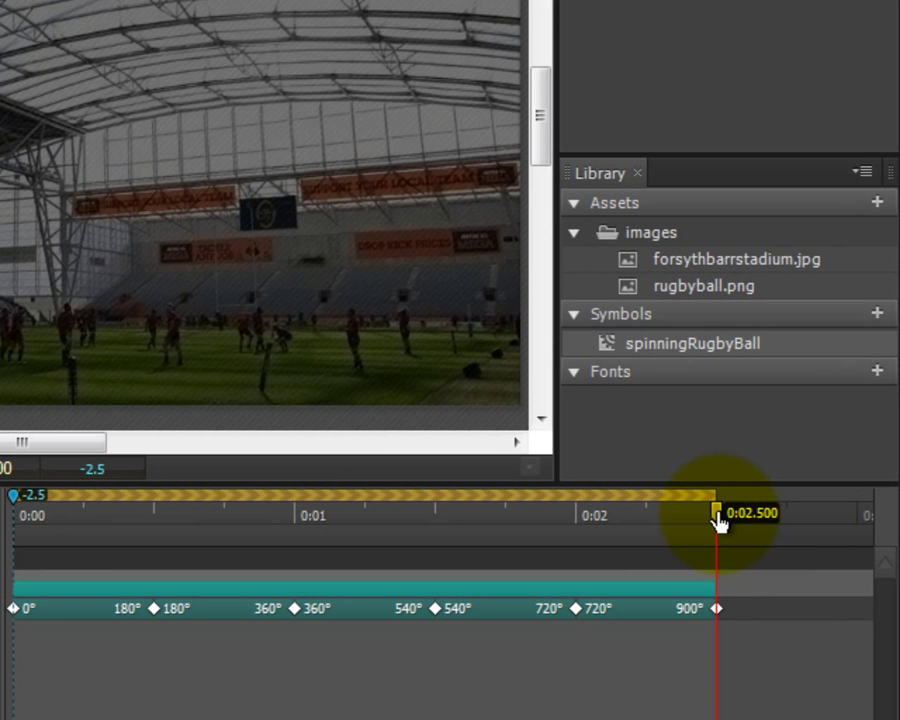
At 0:03 set the rugby ball's Rotate to 945° for the final keyframe.
drag(718, 522, 852, 530)
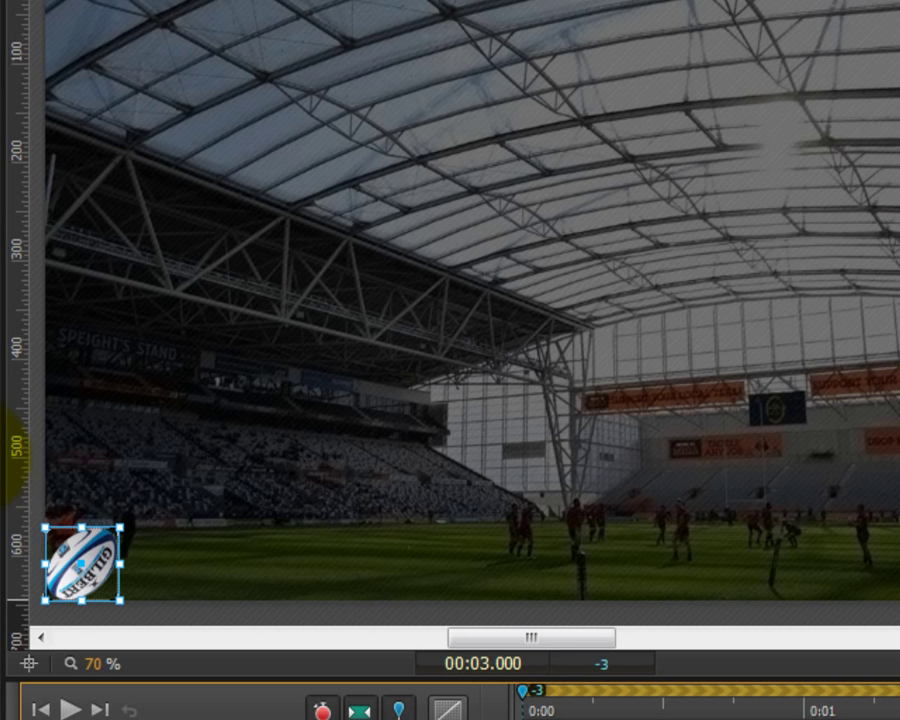
click(82, 563)
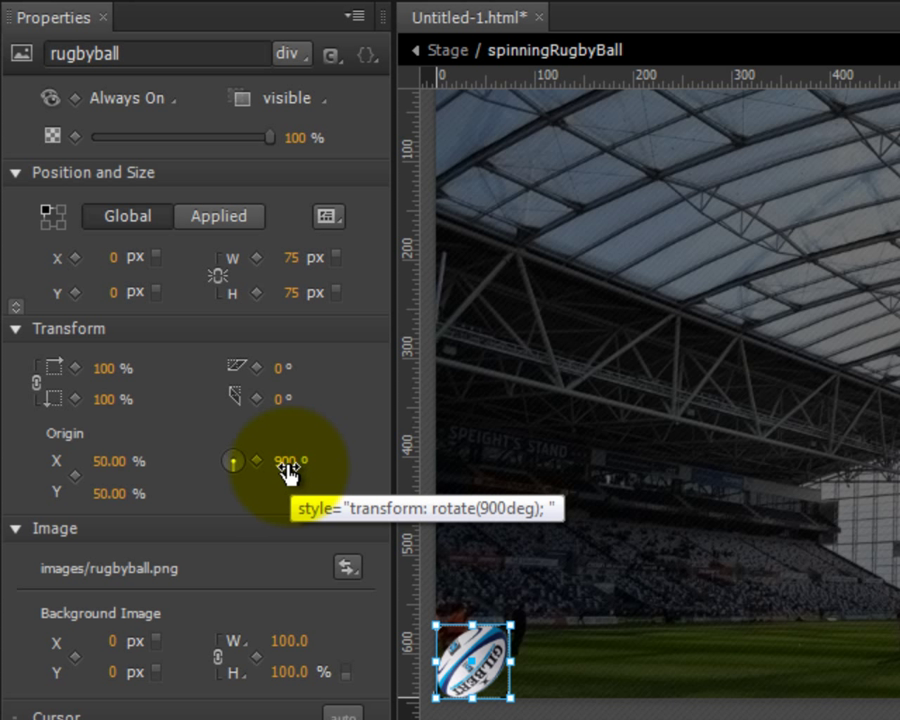
click(287, 464)
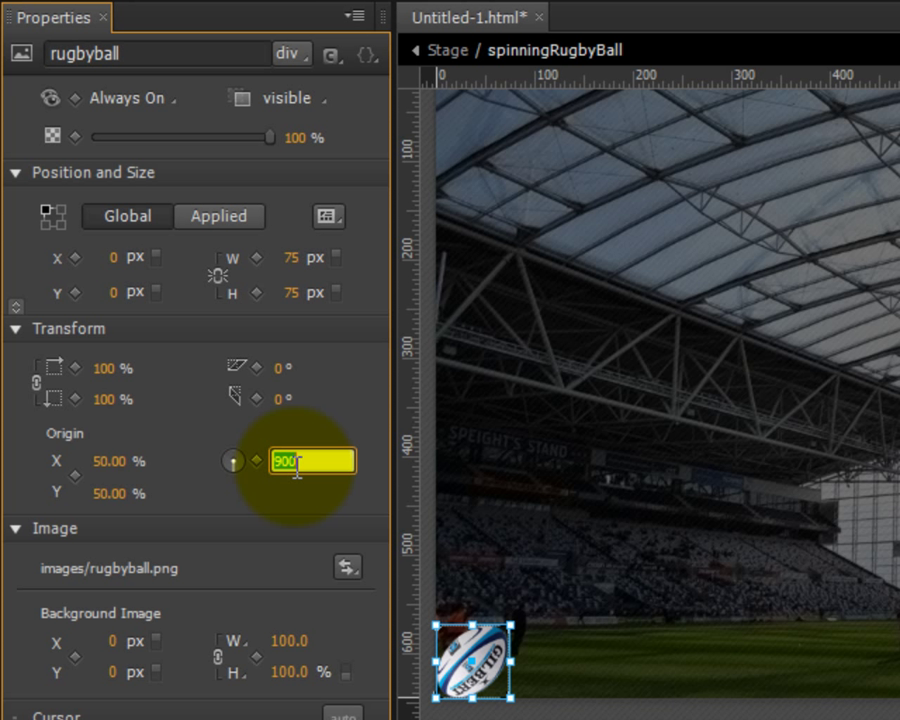
text(945)
key(Return)
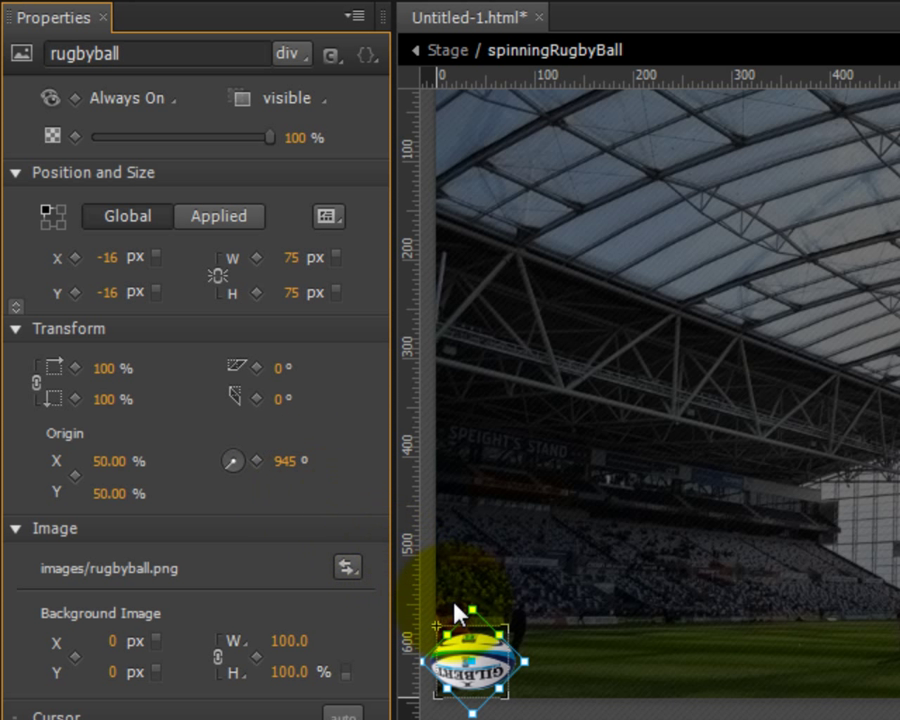
click(480, 660)
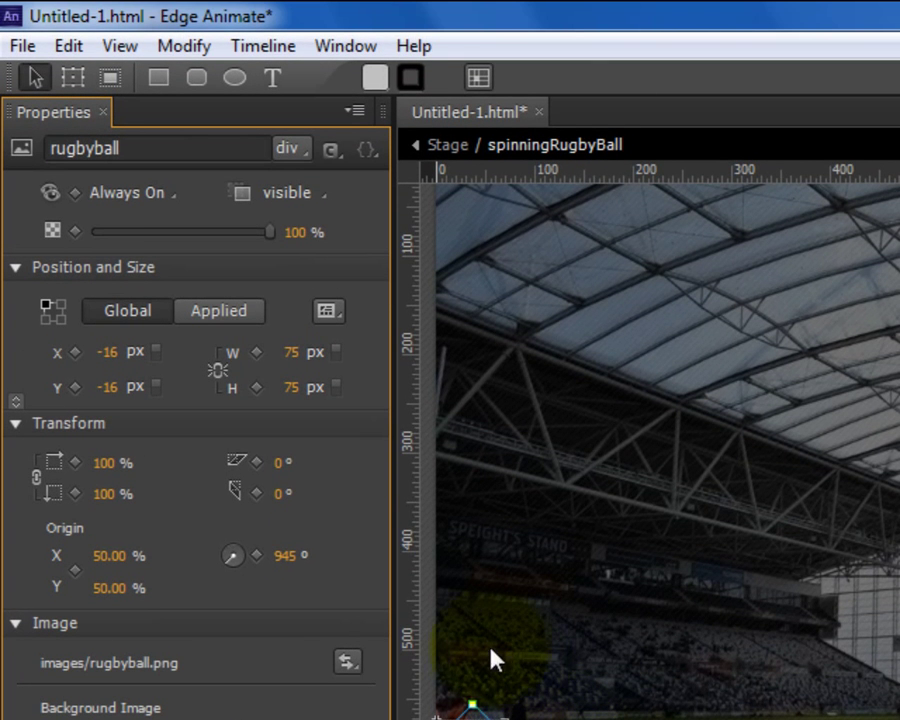
Begin saving and create a new folder named adobe-edge on the Desktop.
click(24, 48)
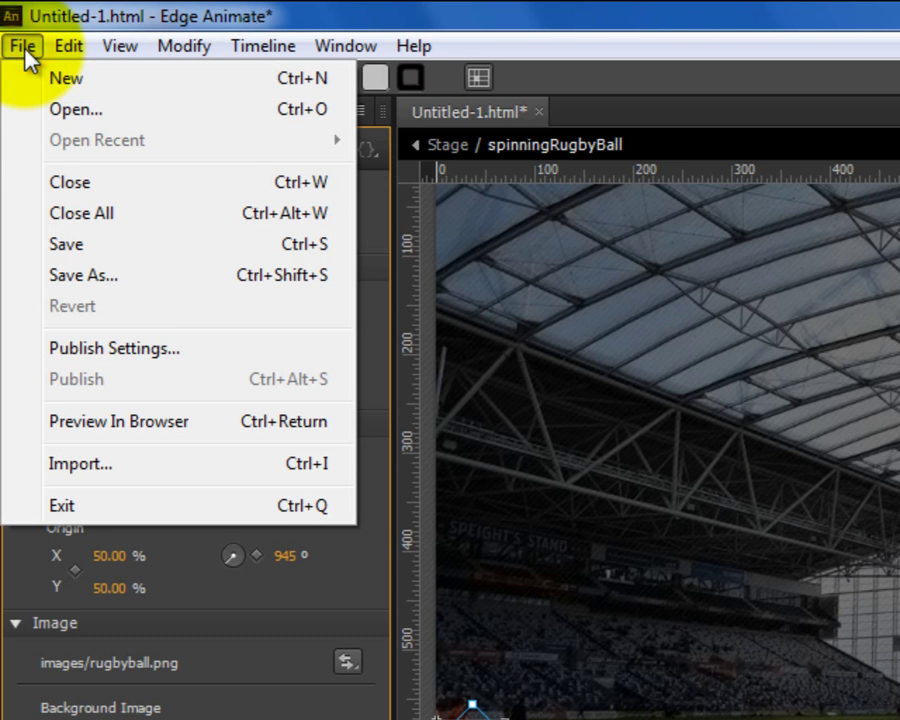
click(108, 250)
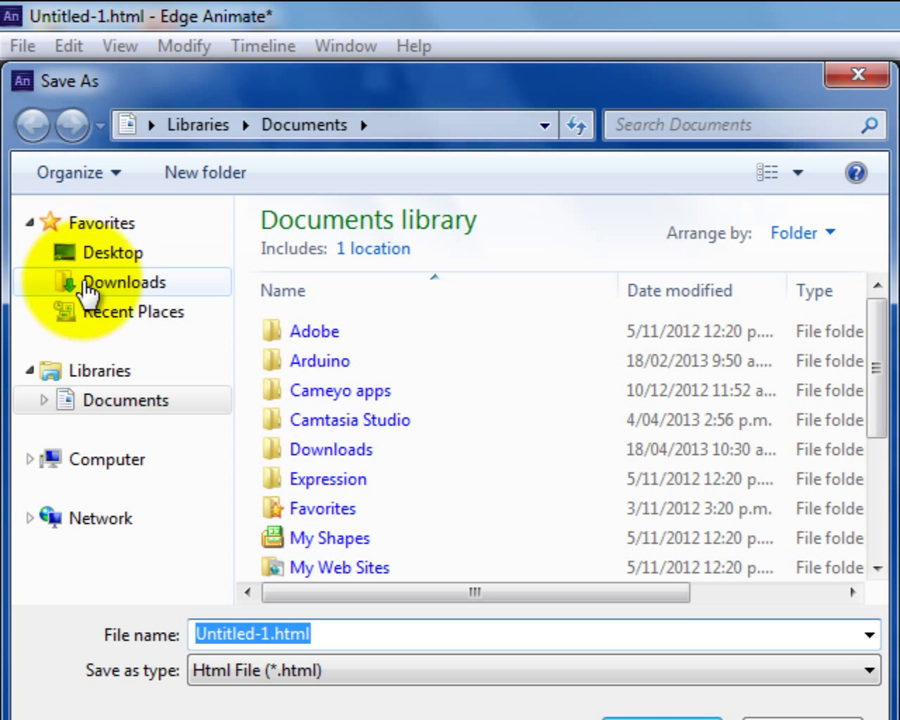
click(93, 466)
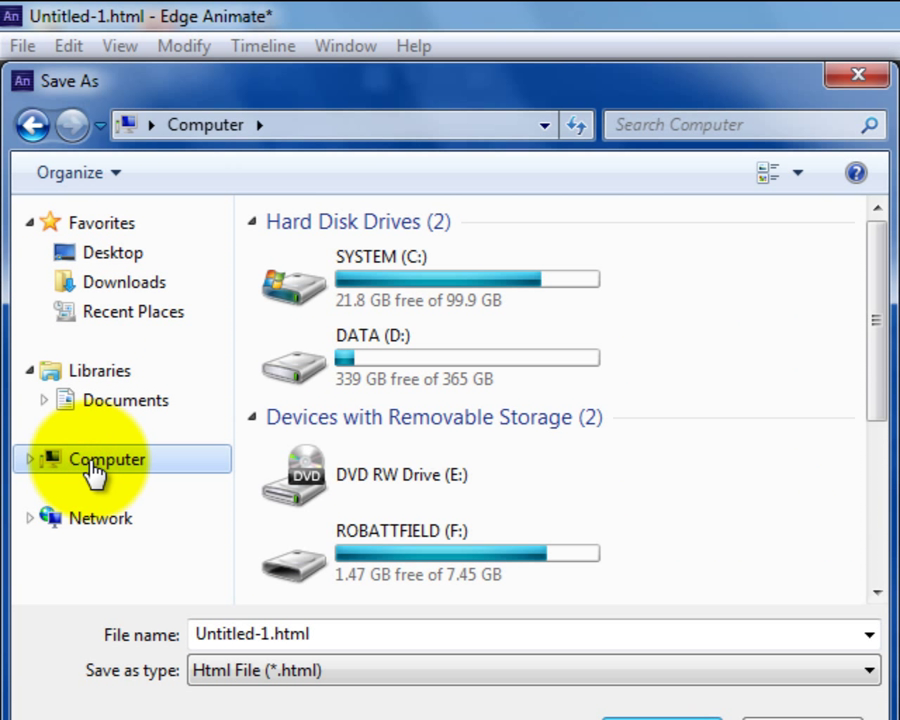
click(118, 258)
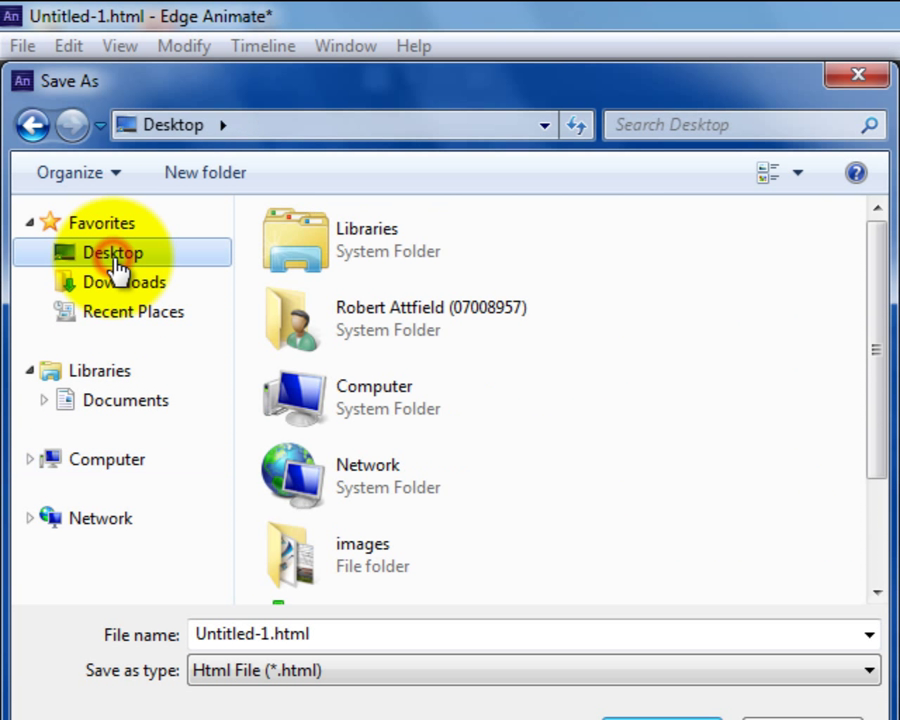
right_click(714, 496)
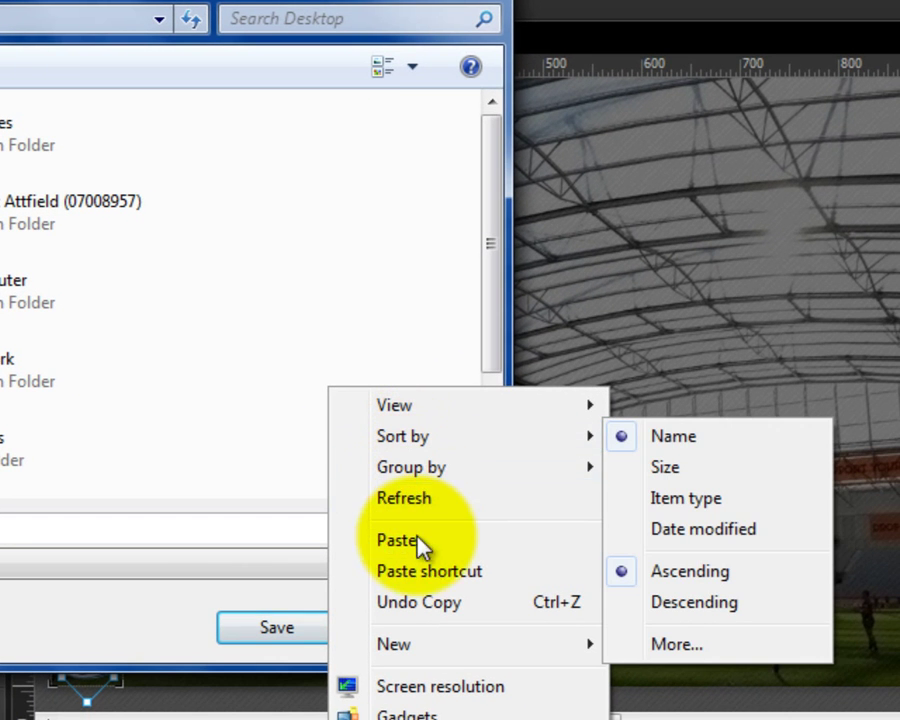
click(440, 650)
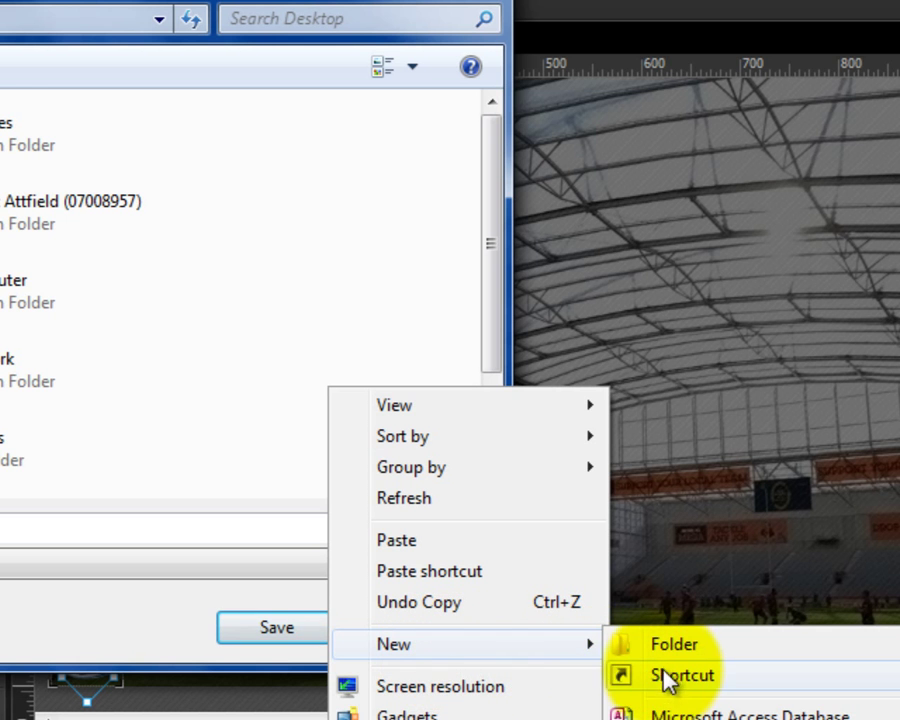
click(670, 652)
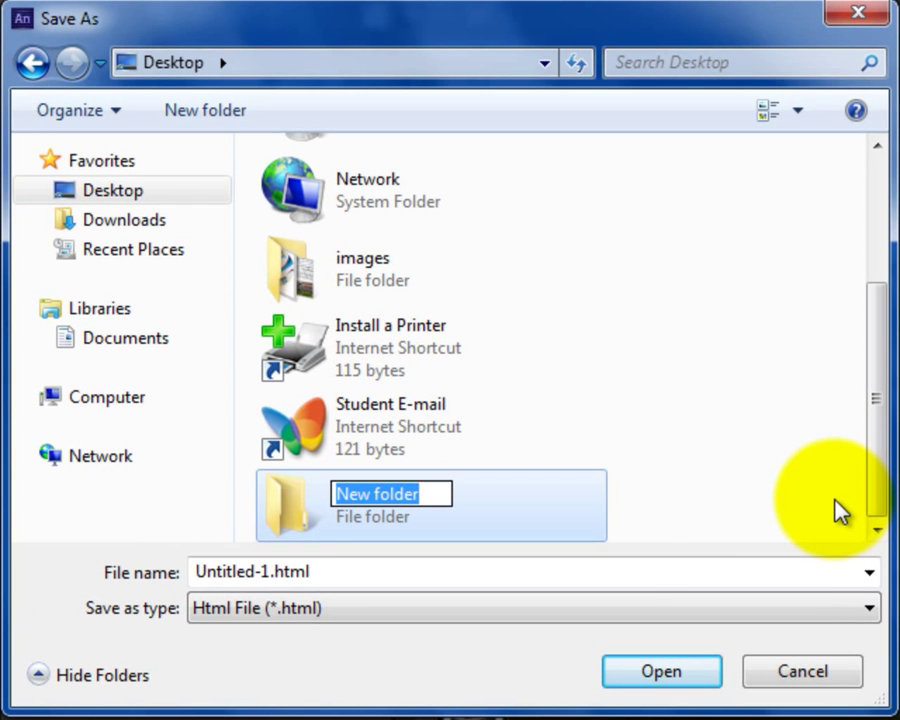
text(adobe)
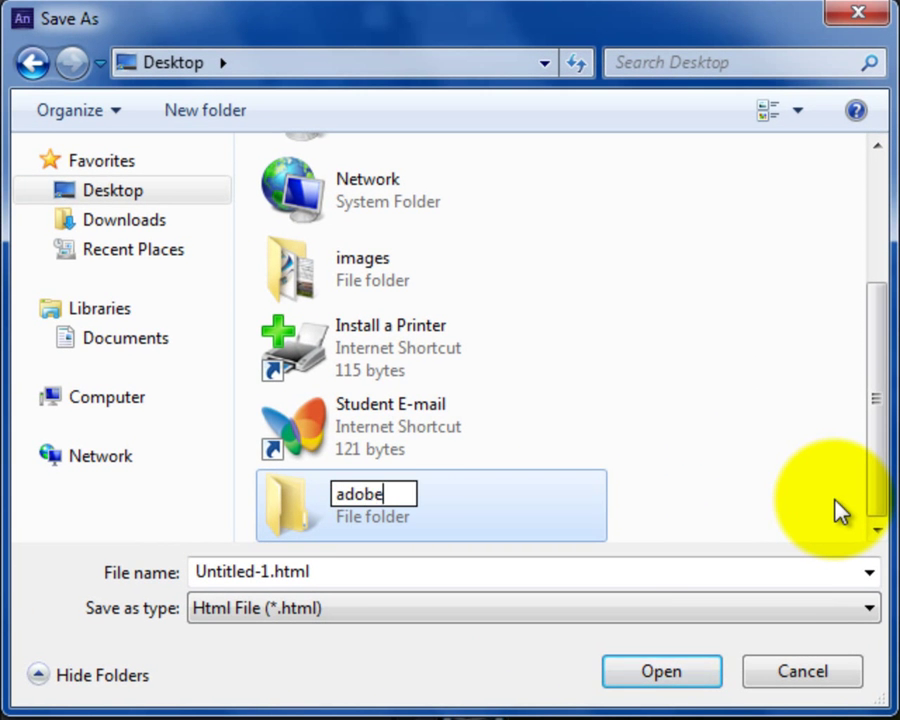
text(-edge)
key(Return)
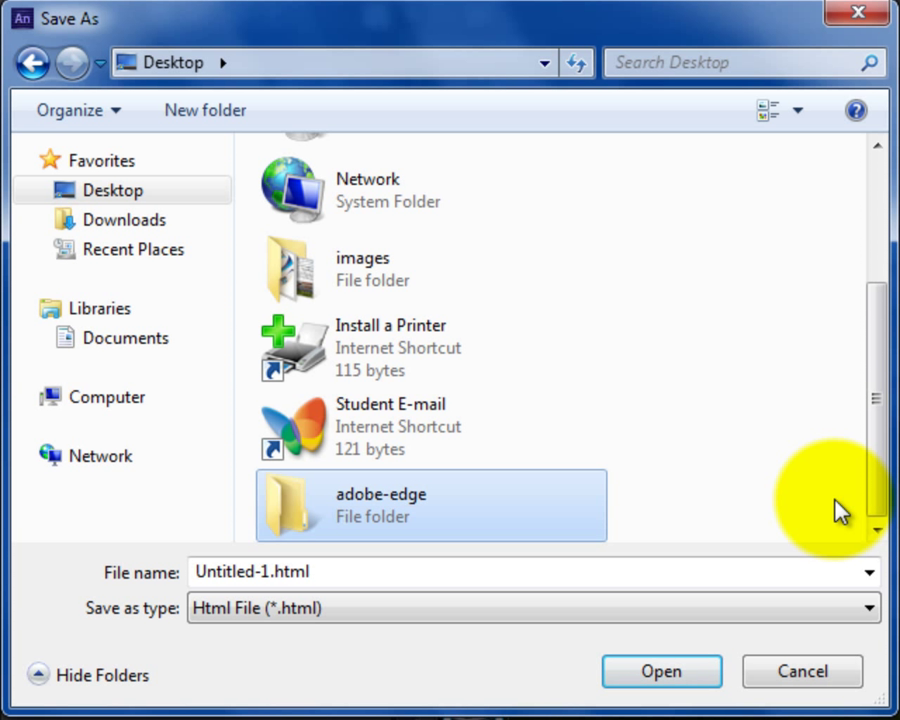
Save the project as index.html inside the adobe-edge folder.
double_click(526, 513)
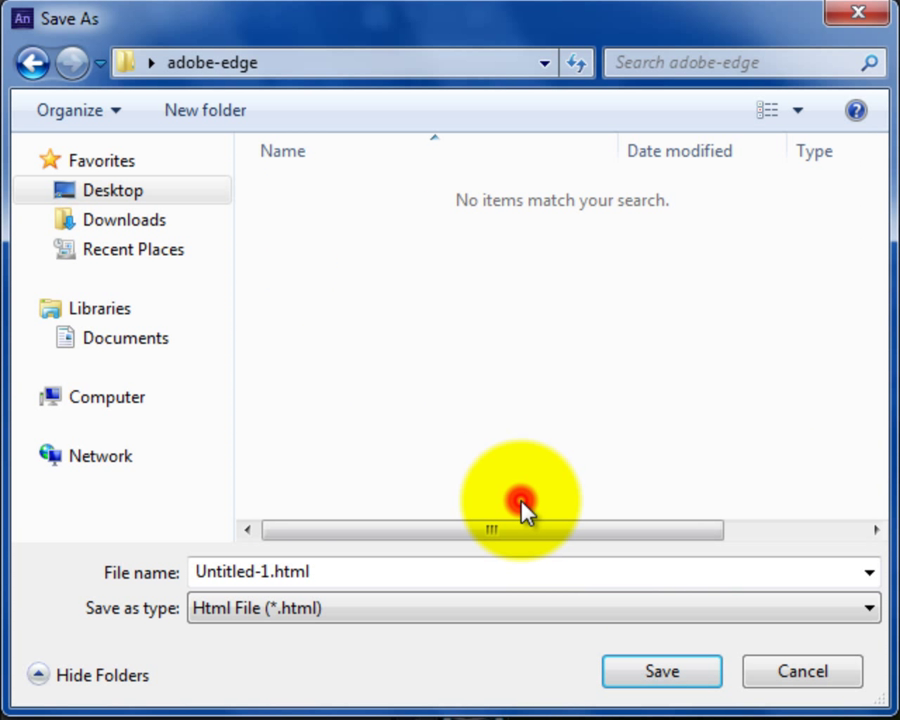
double_click(271, 574)
click(271, 574)
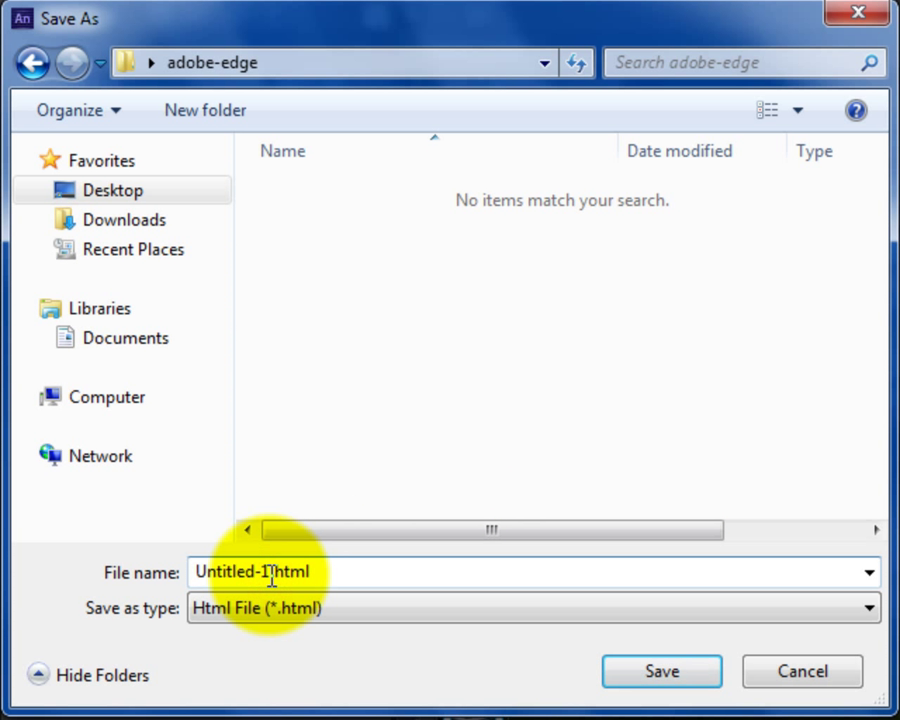
key(BackSpace)
key(BackSpace)
key(BackSpace)
key(BackSpace)
key(BackSpace)
key(BackSpace)
key(BackSpace)
key(BackSpace)
key(BackSpace)
key(BackSpace)
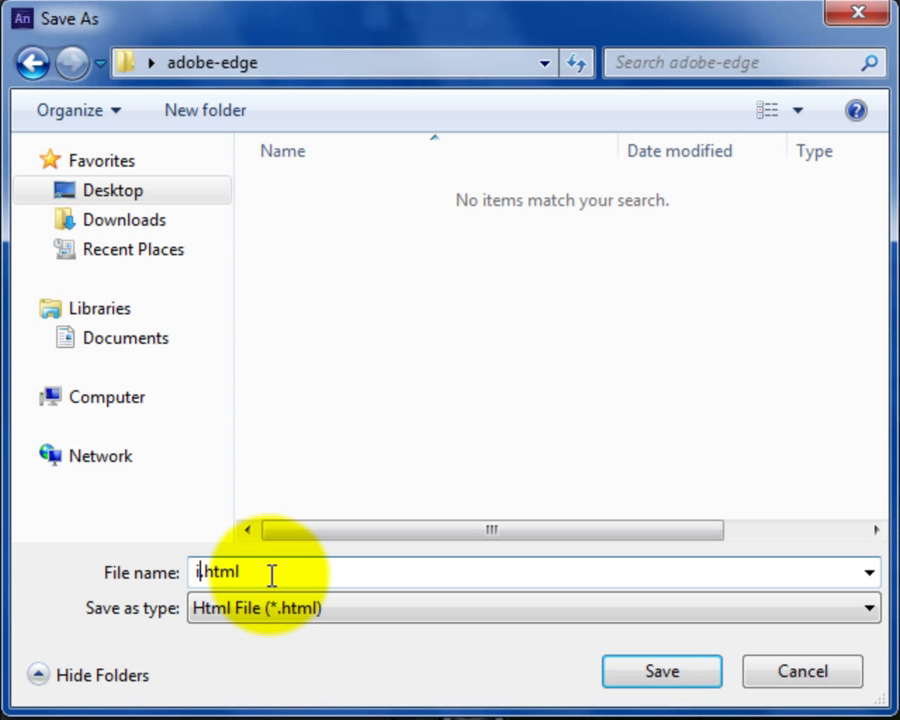
text(index)
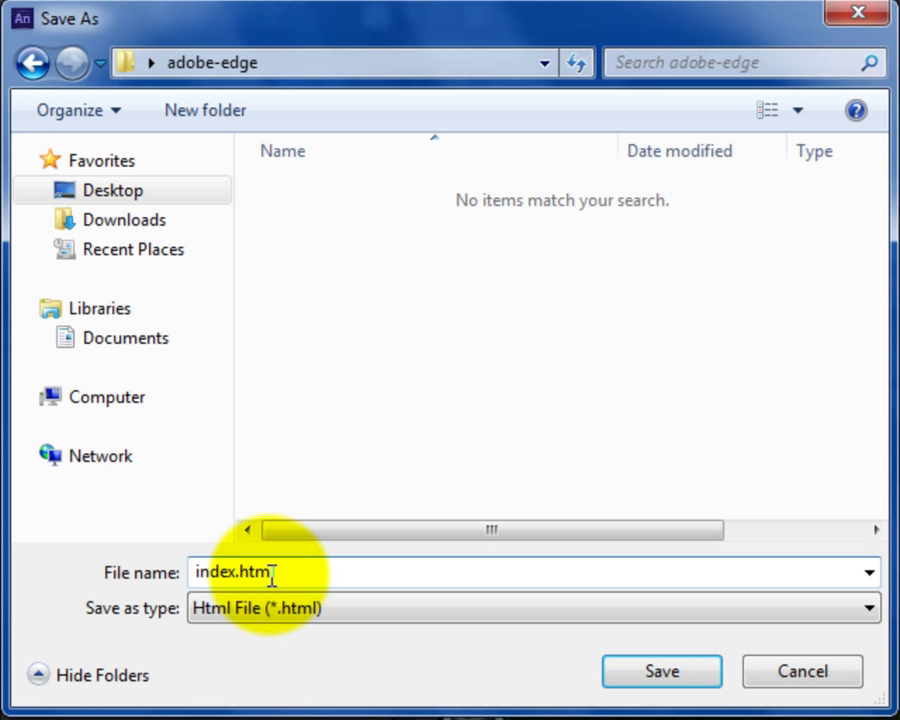
click(633, 680)
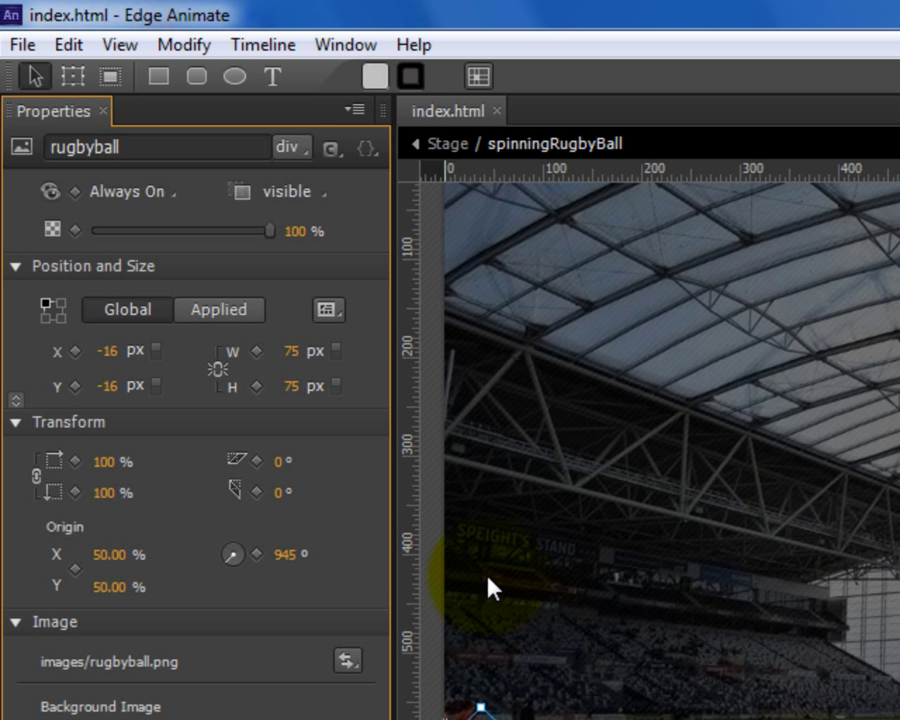
Preview the rugby ball animation in the web browser.
click(21, 46)
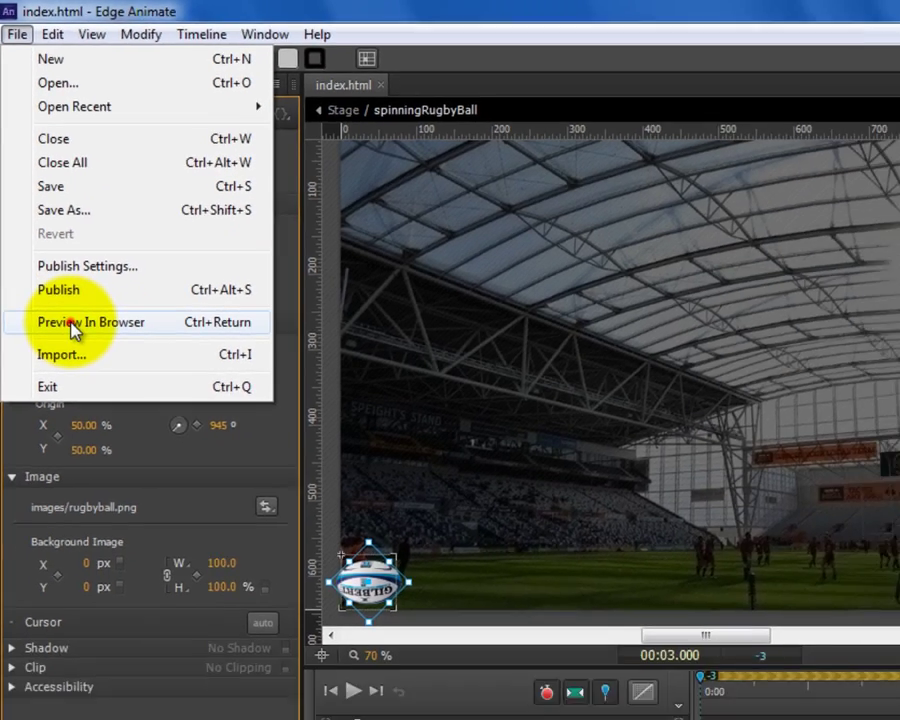
click(95, 430)
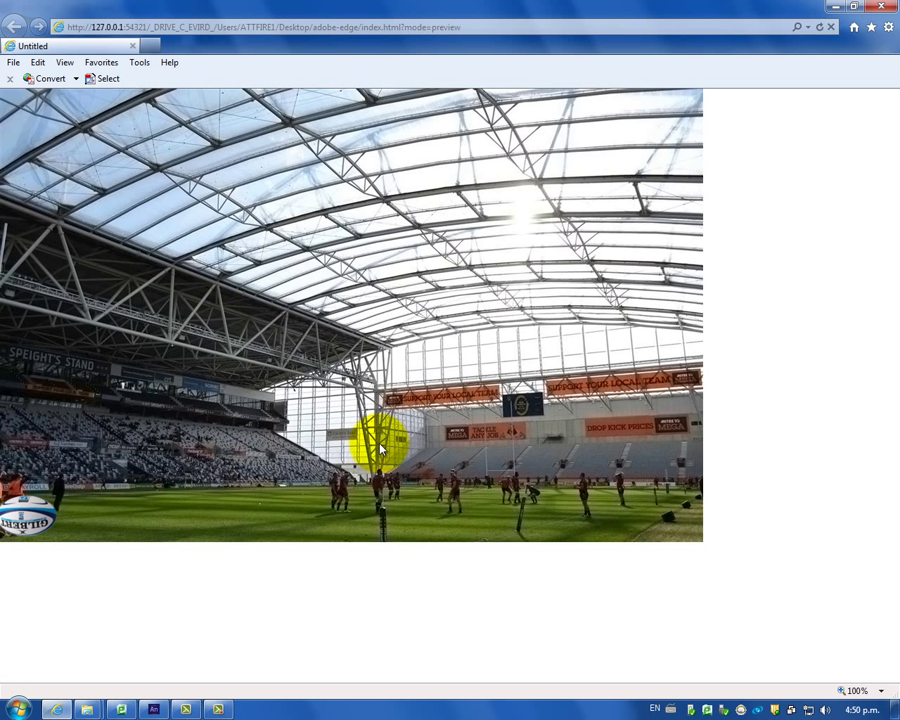
Reload the Internet Explorer preview to replay the rugby ball's spin from the start.
click(822, 31)
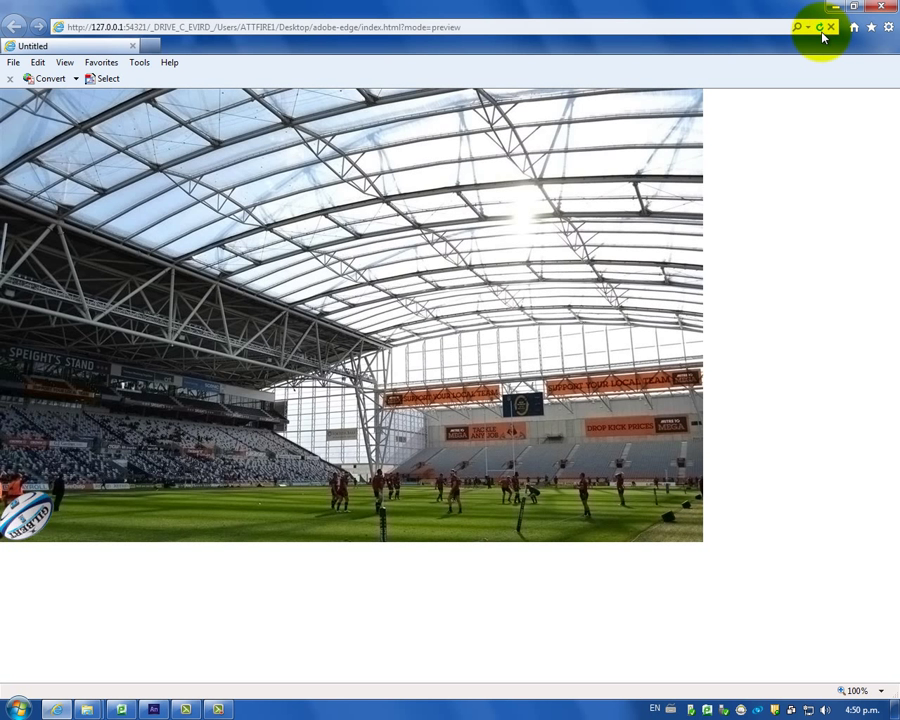